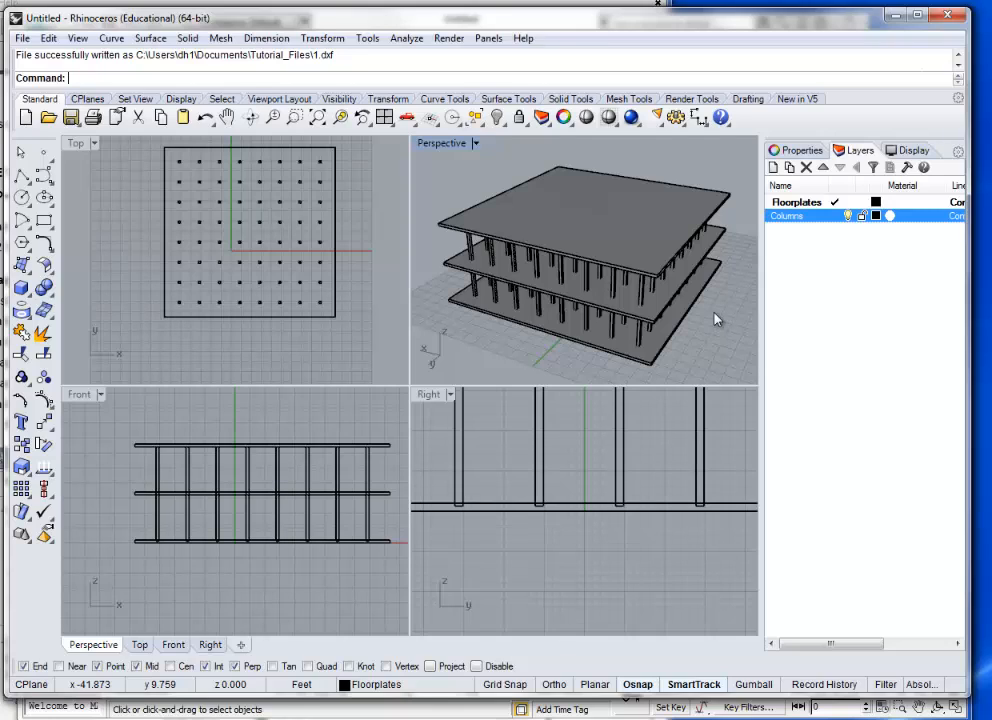
- Review the Floorplates and Columns layers and inspect the floor slabs and columns in the perspective view
right_click_drag(616, 294, 505, 332)
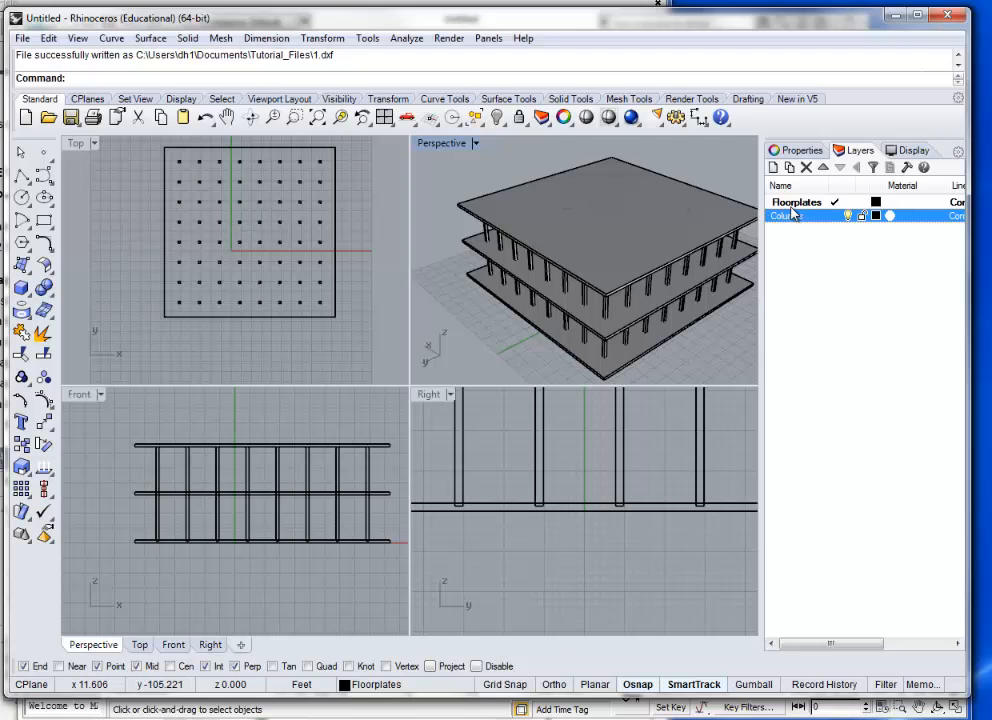
key("Up")
key("Down")
key("Up")
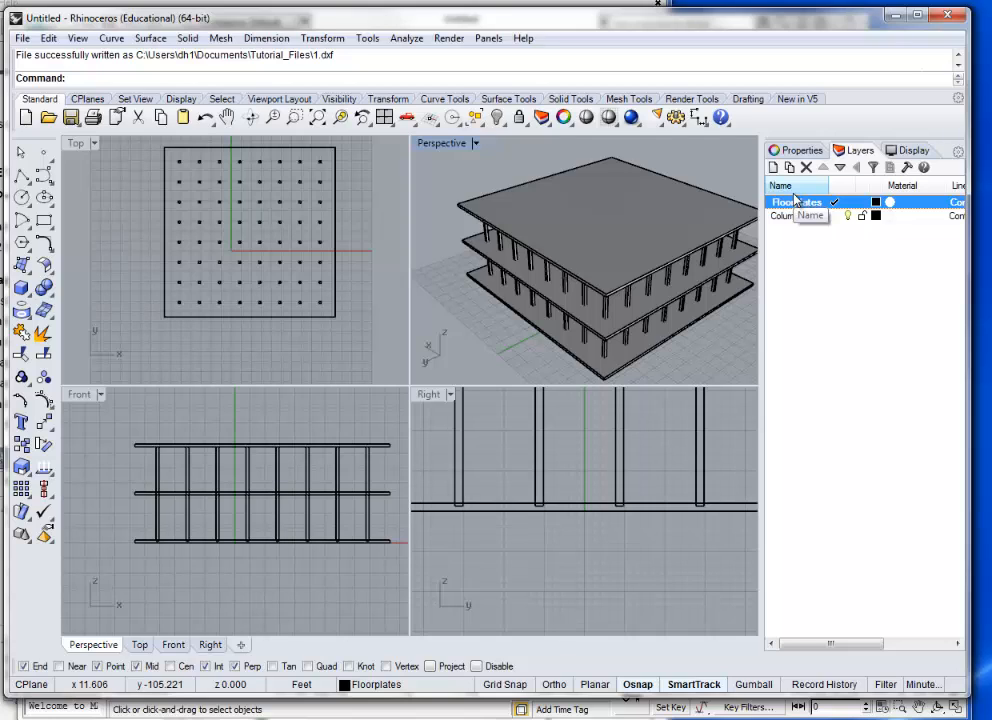
left_click(798, 214)
left_click(798, 205)
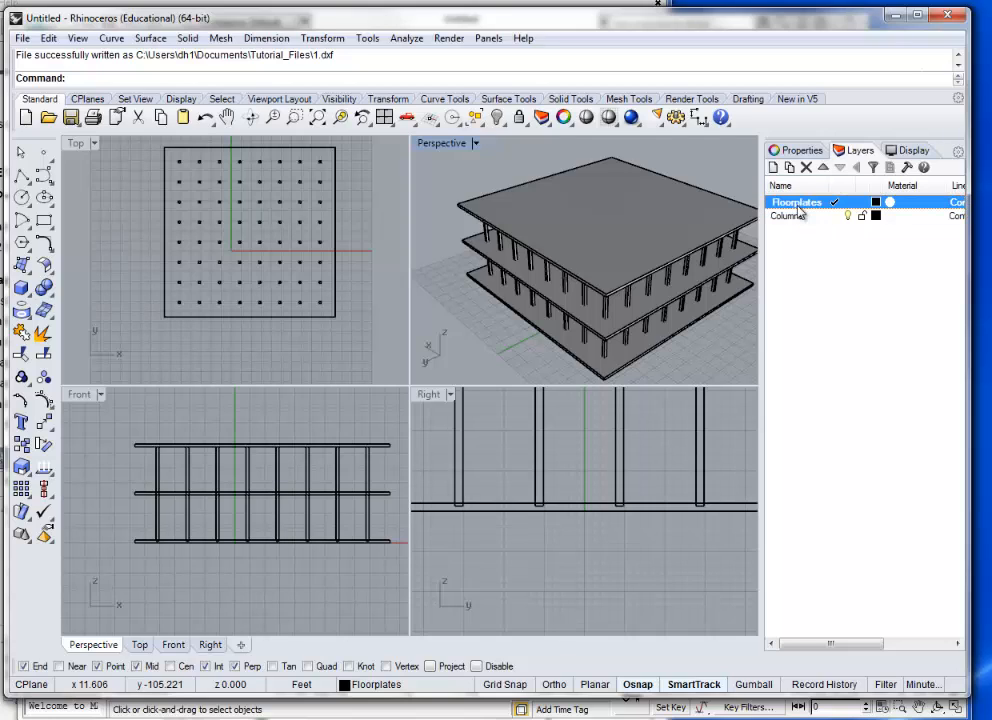
left_click(798, 216)
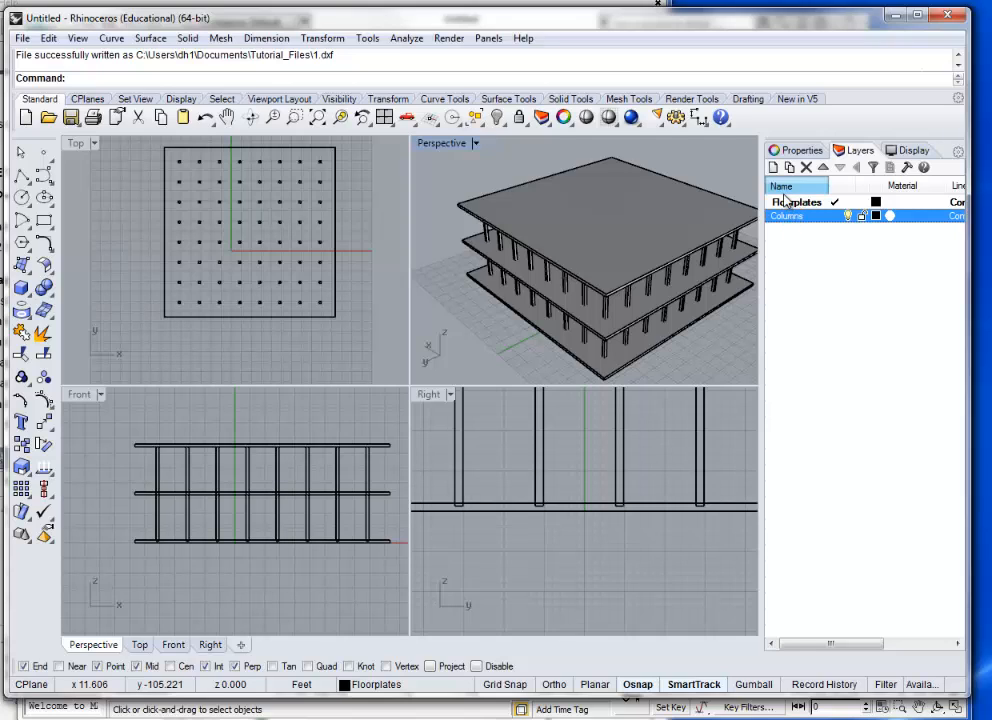
left_click(793, 205)
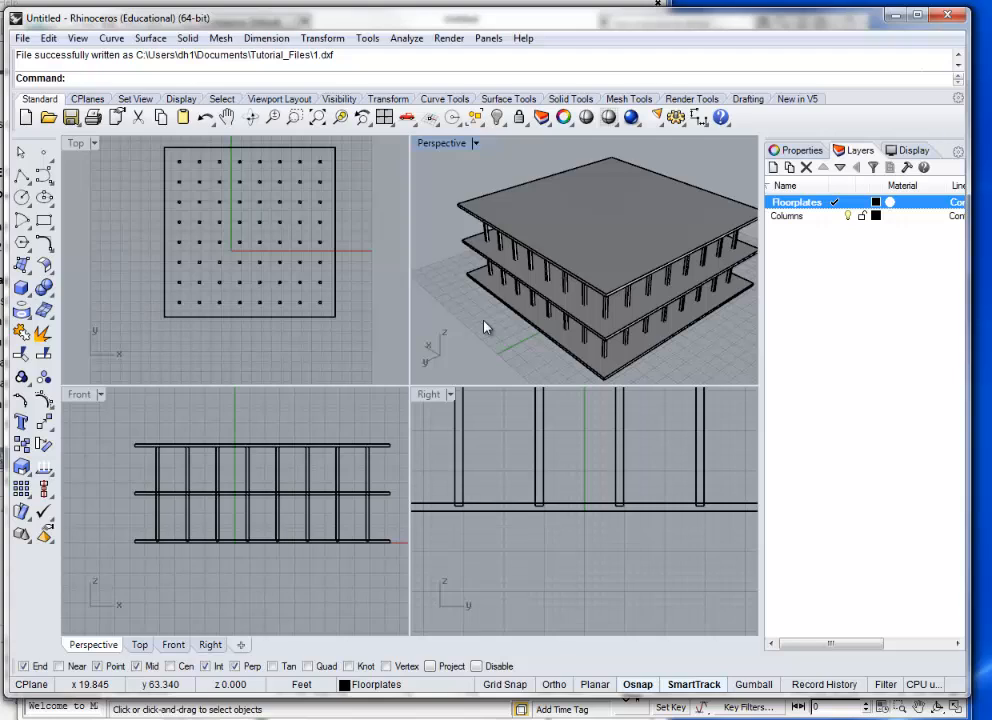
left_click(546, 212)
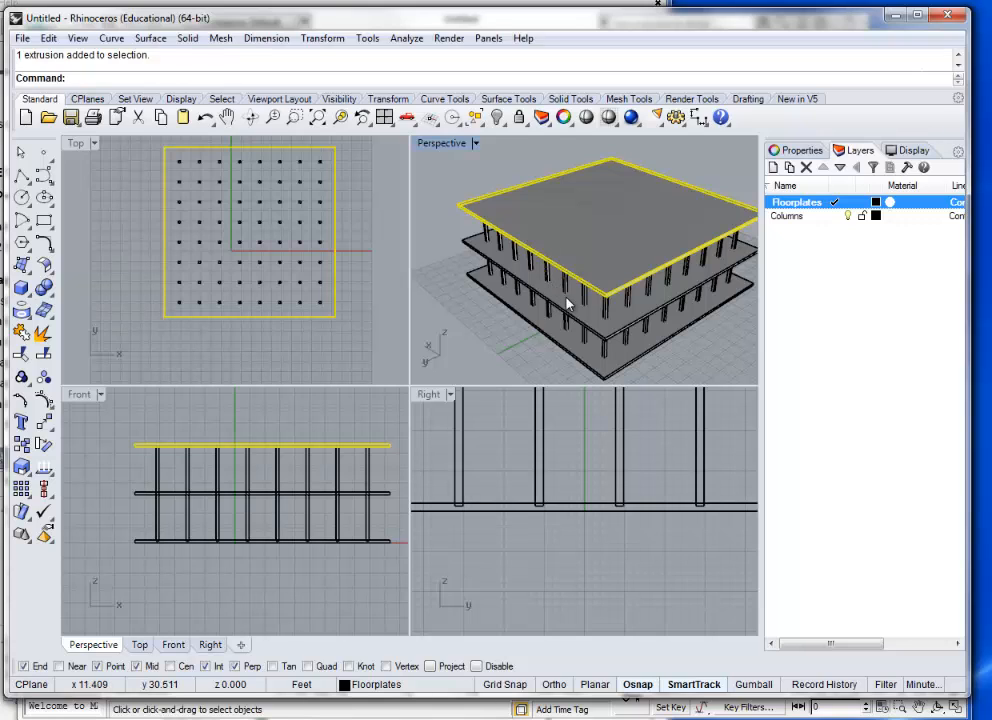
left_click(502, 338)
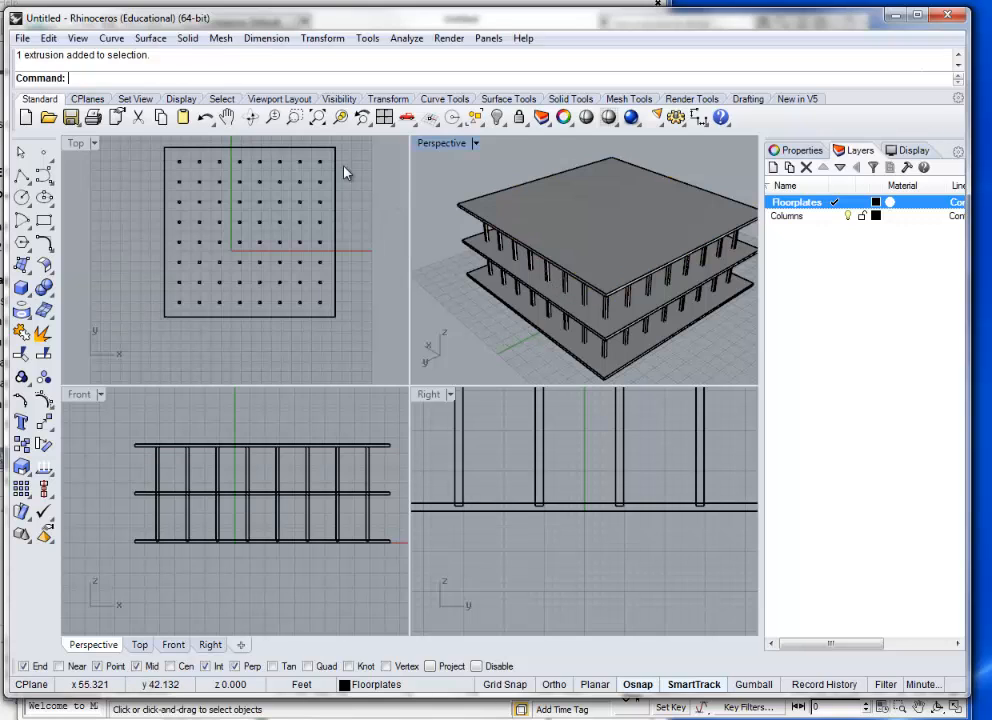
- Select all objects and export them as an AutoCAD Drawing Exchange (*.dxf) file, replacing 1.dxf in Tutorial_Files
right_click_drag(359, 261, 335, 279)
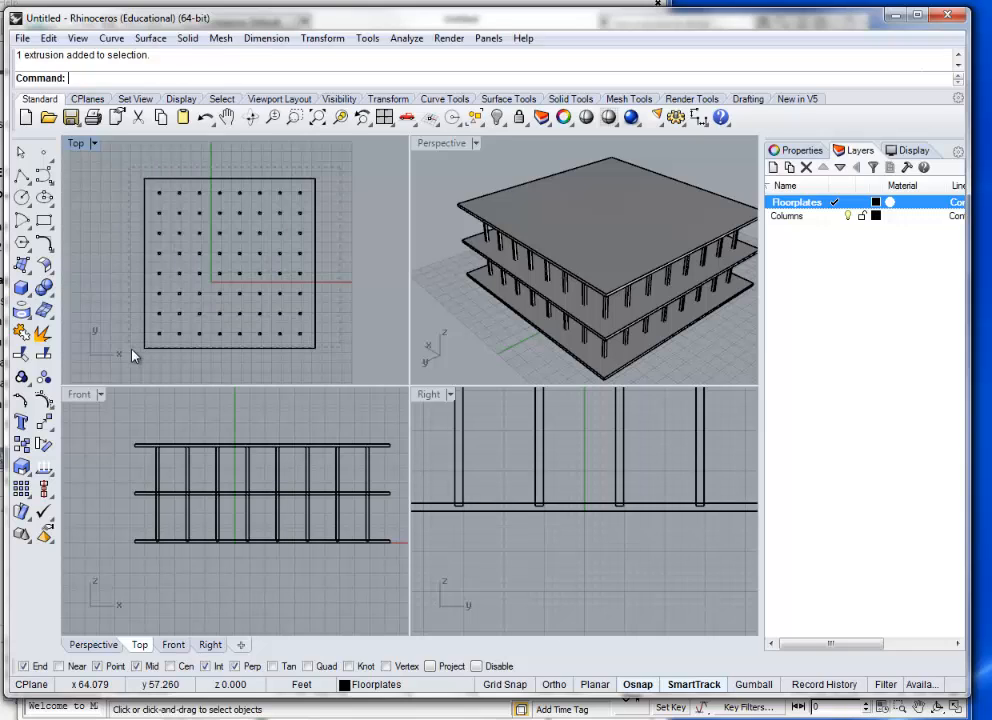
key("ctrl+a")
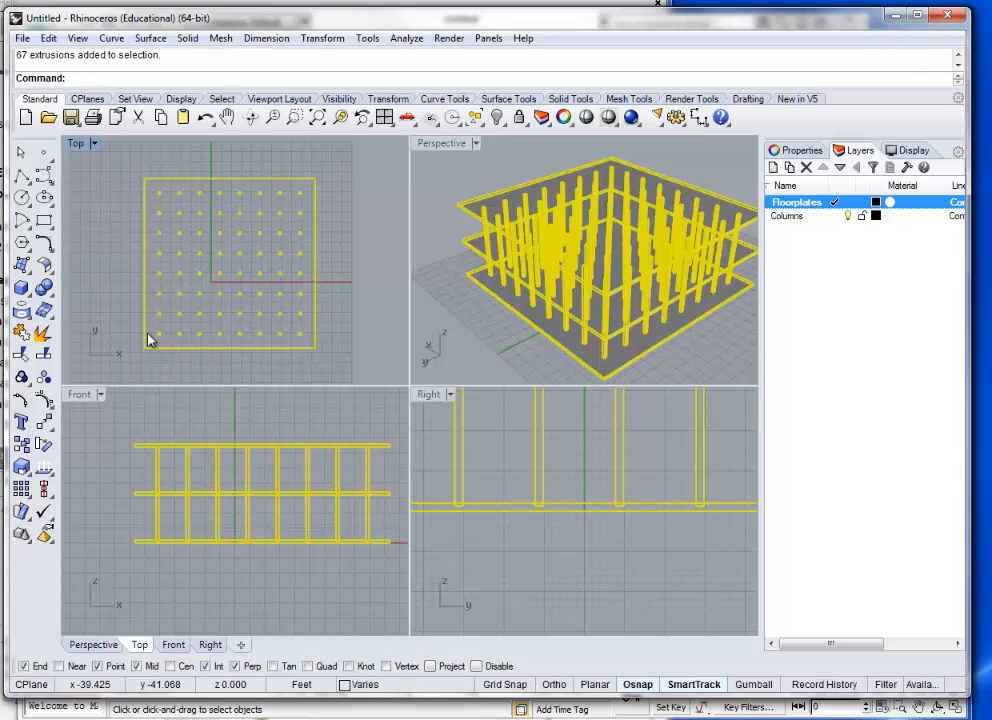
type("Expo")
key("Return")
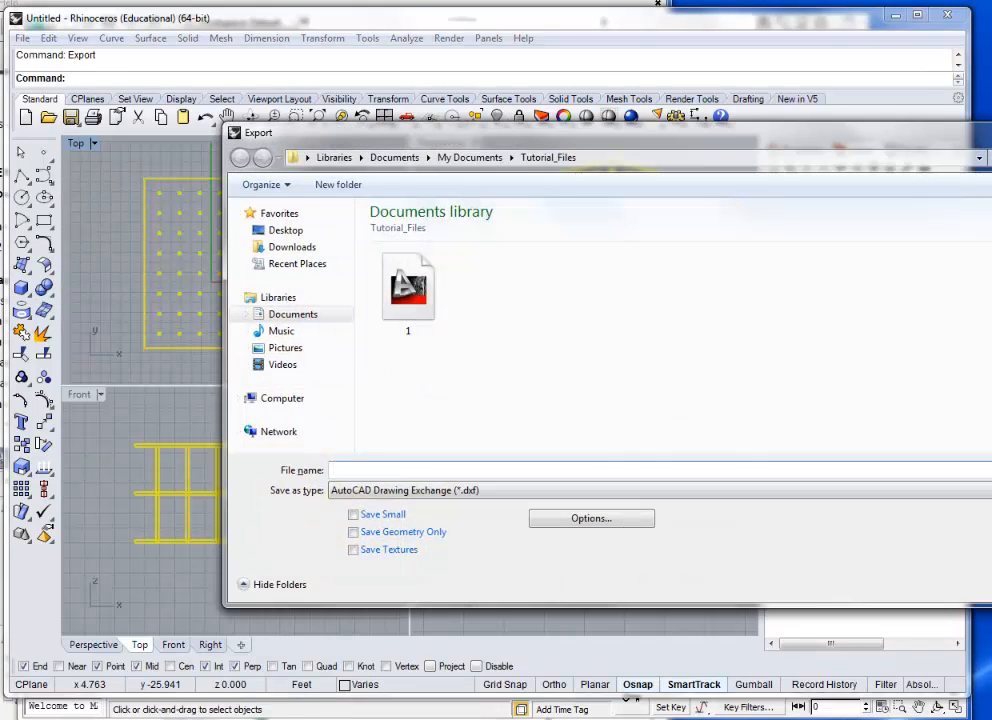
mouse_move(723, 143)
left_mouse_down()
mouse_move(670, 125)
mouse_move(610, 125)
left_mouse_up()
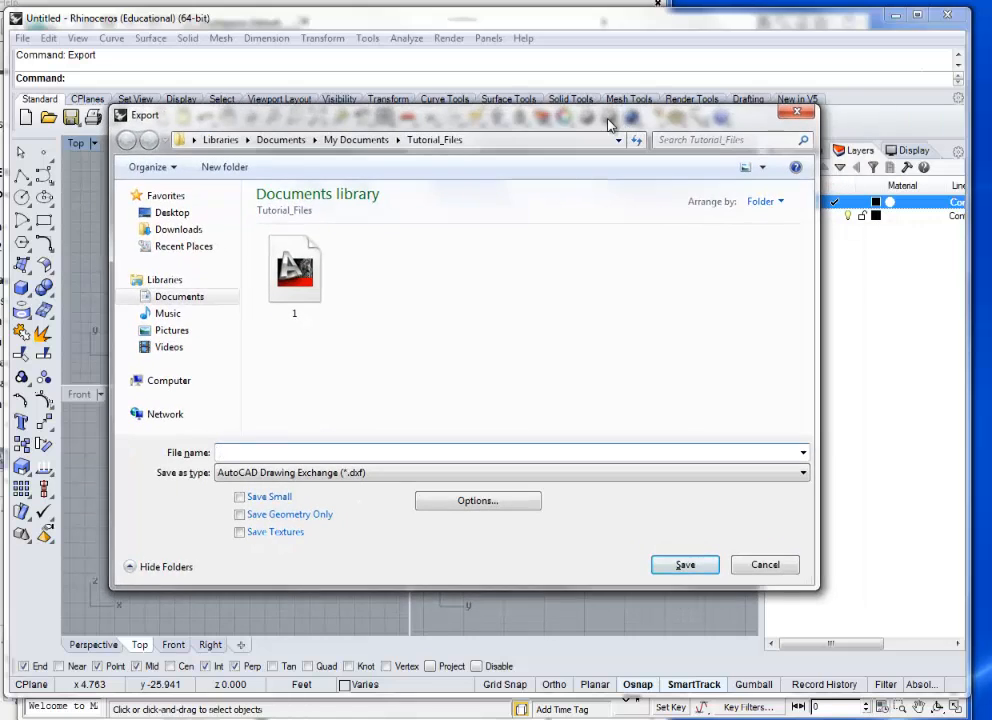
left_click(335, 477)
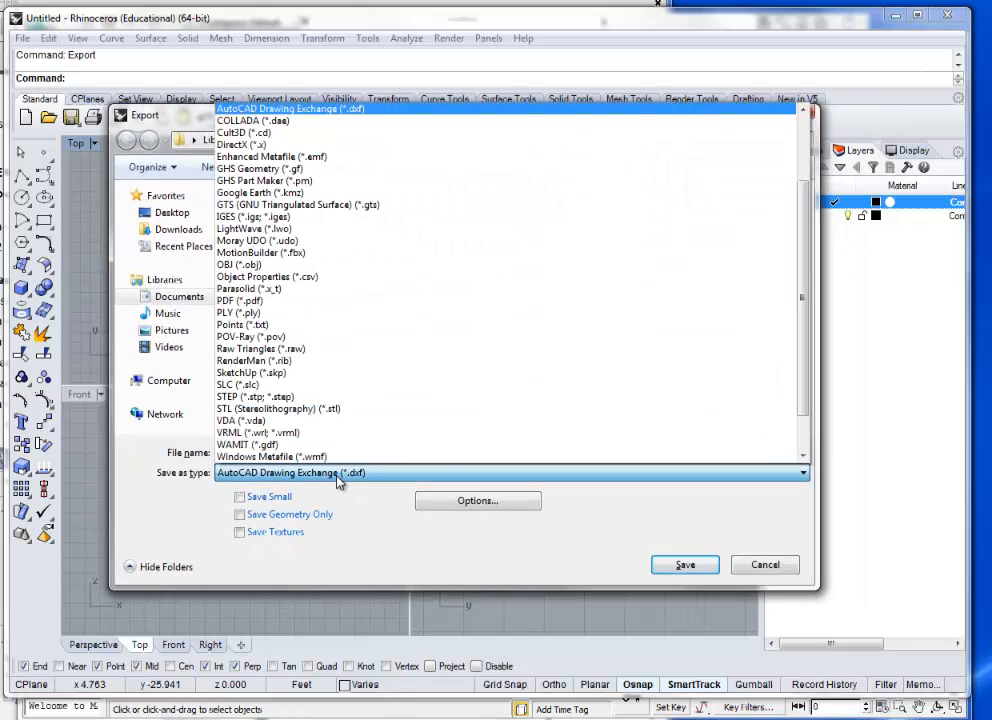
left_click(337, 480)
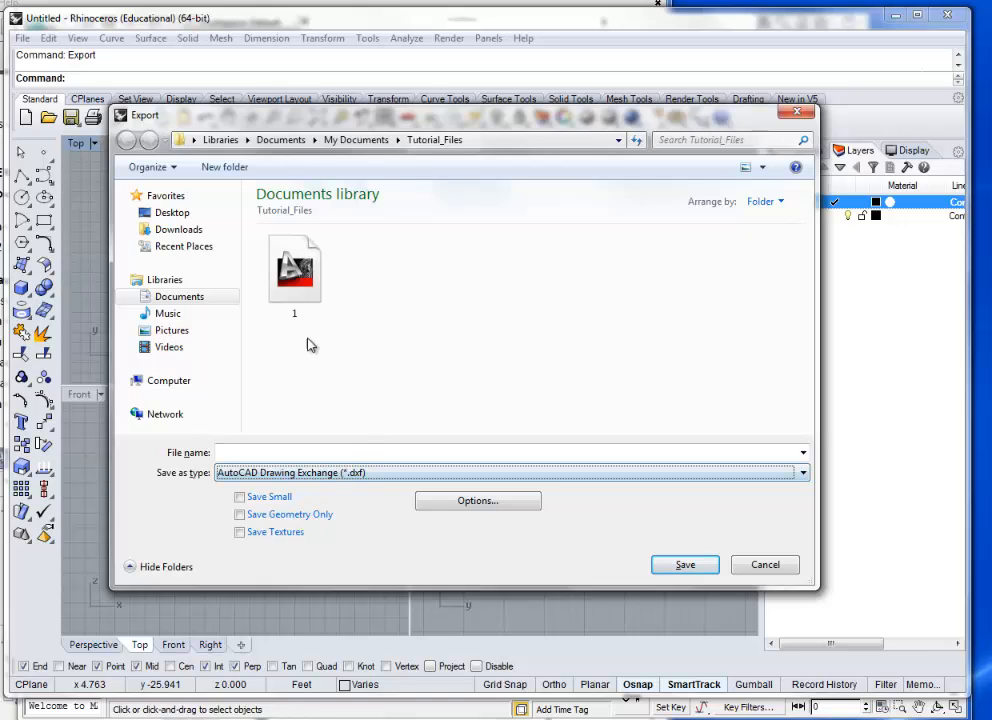
left_click(295, 265)
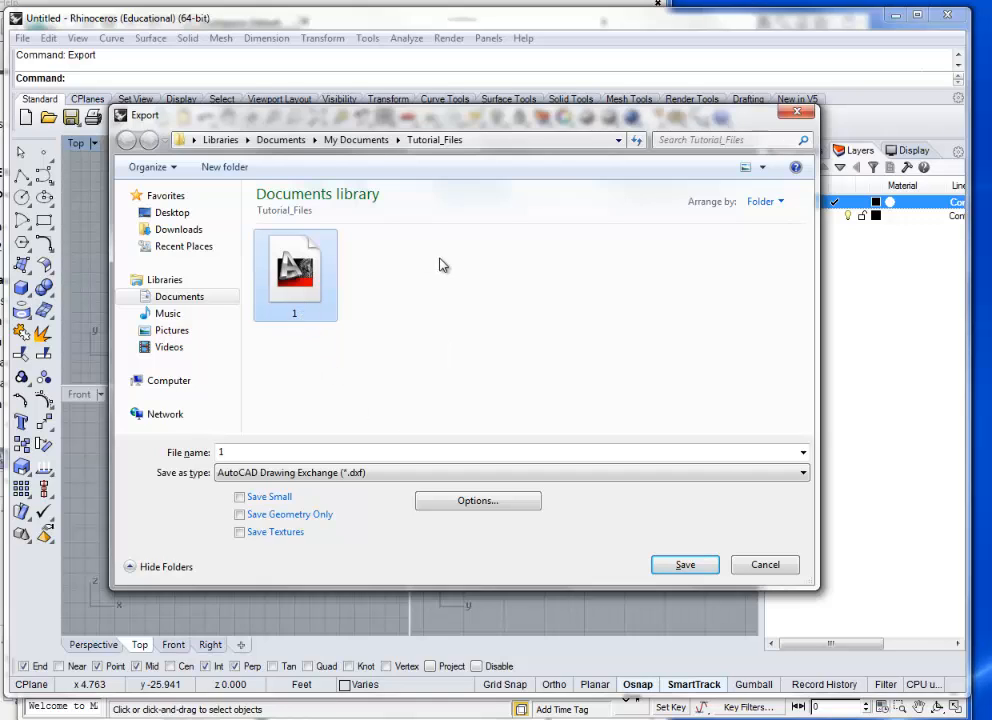
left_click(684, 566)
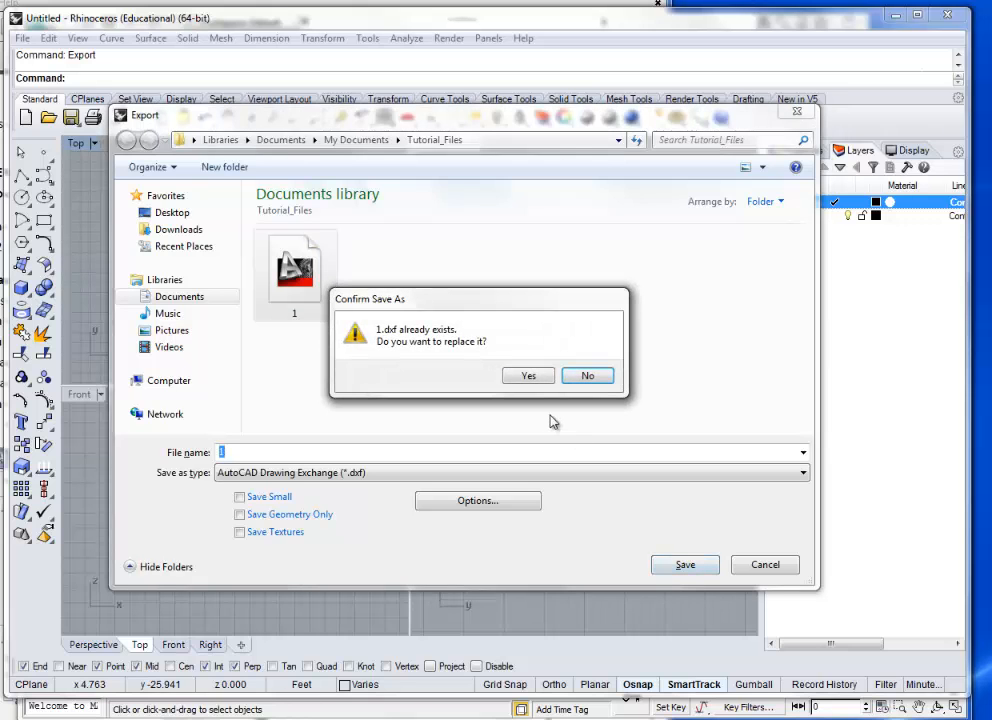
left_click(528, 376)
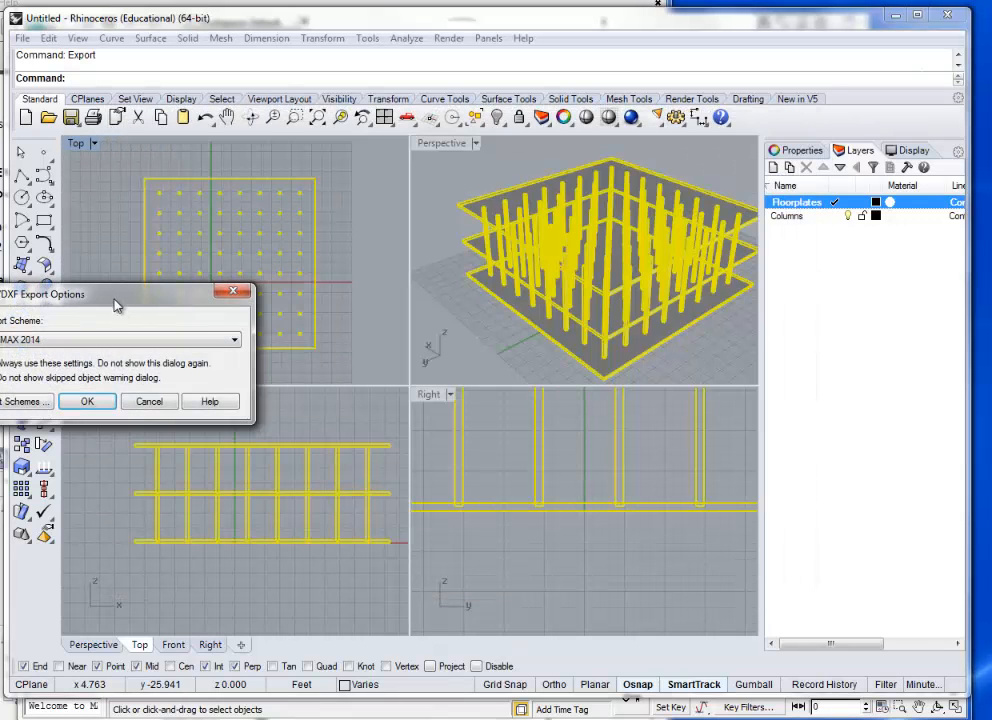
- Choose the 2004 Natural export scheme and open its settings for editing
left_click_drag(122, 305, 396, 252)
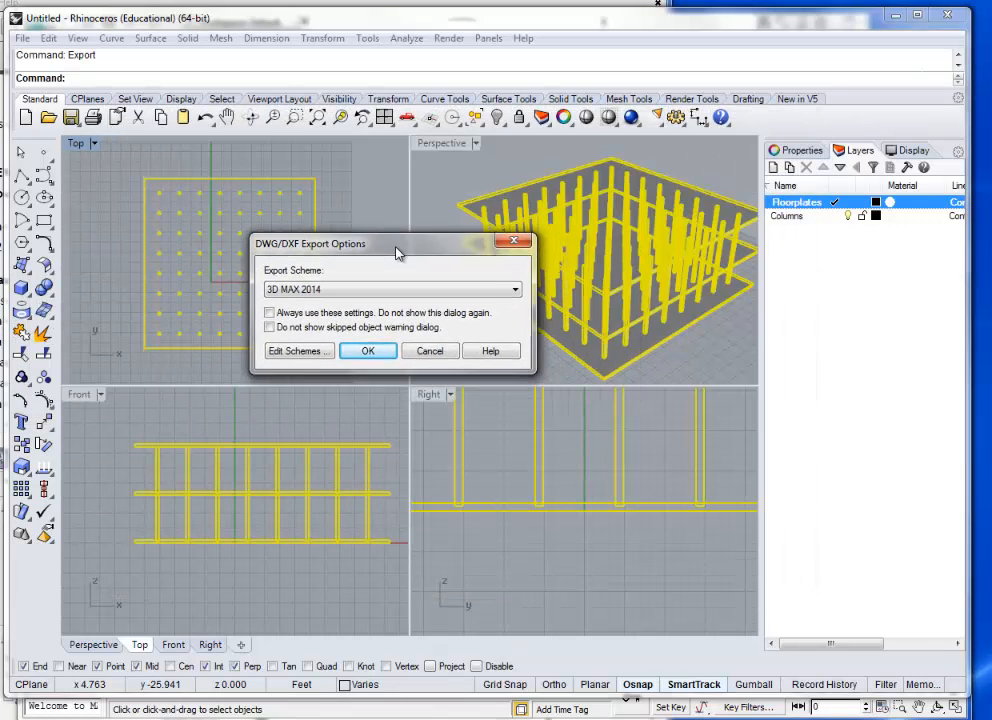
left_click(365, 290)
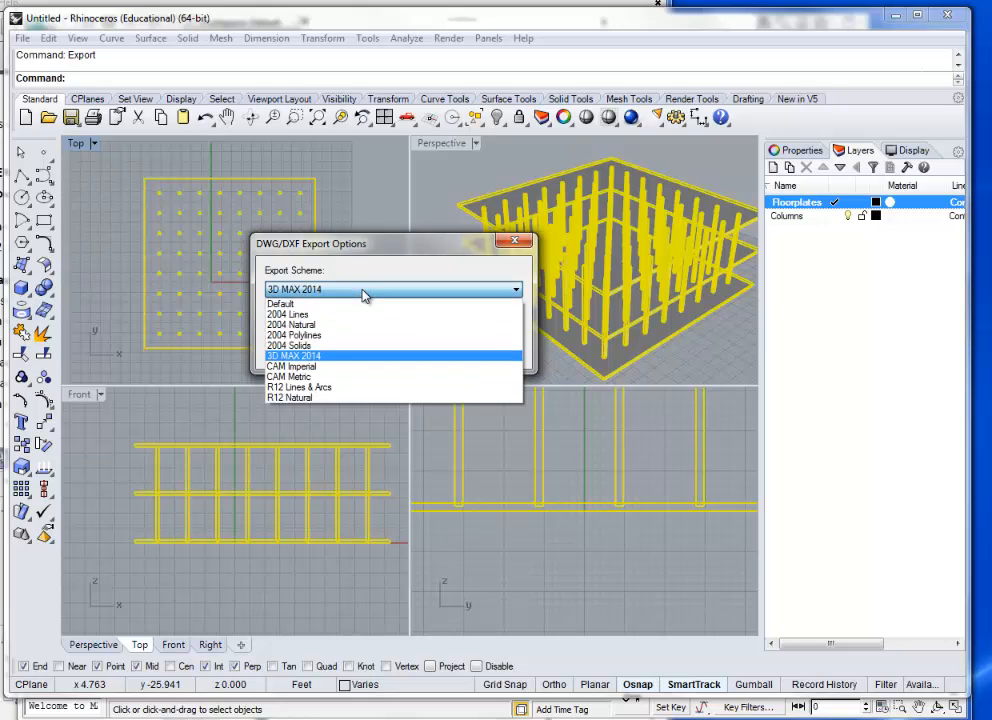
left_click(365, 294)
left_click(361, 290)
left_click(315, 327)
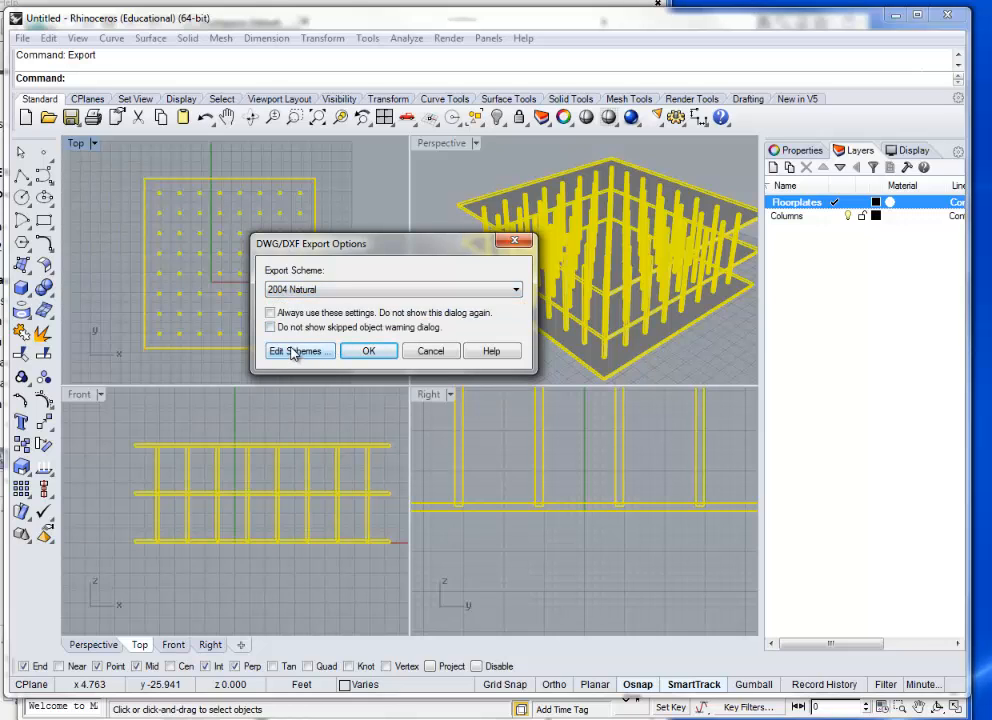
left_click(295, 355)
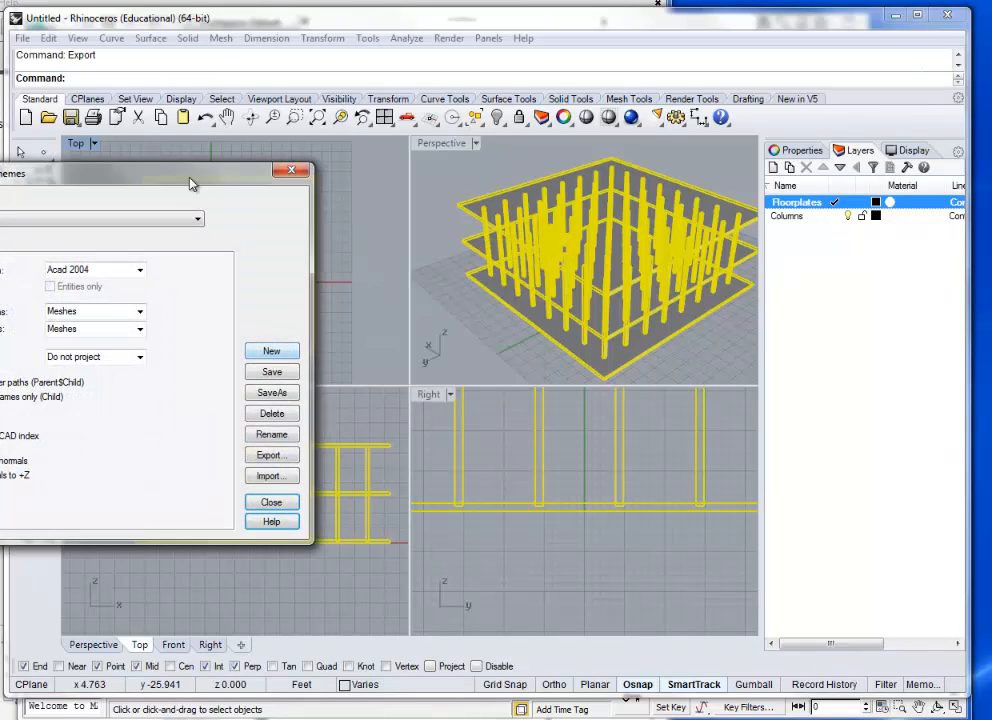
left_click_drag(193, 184, 487, 175)
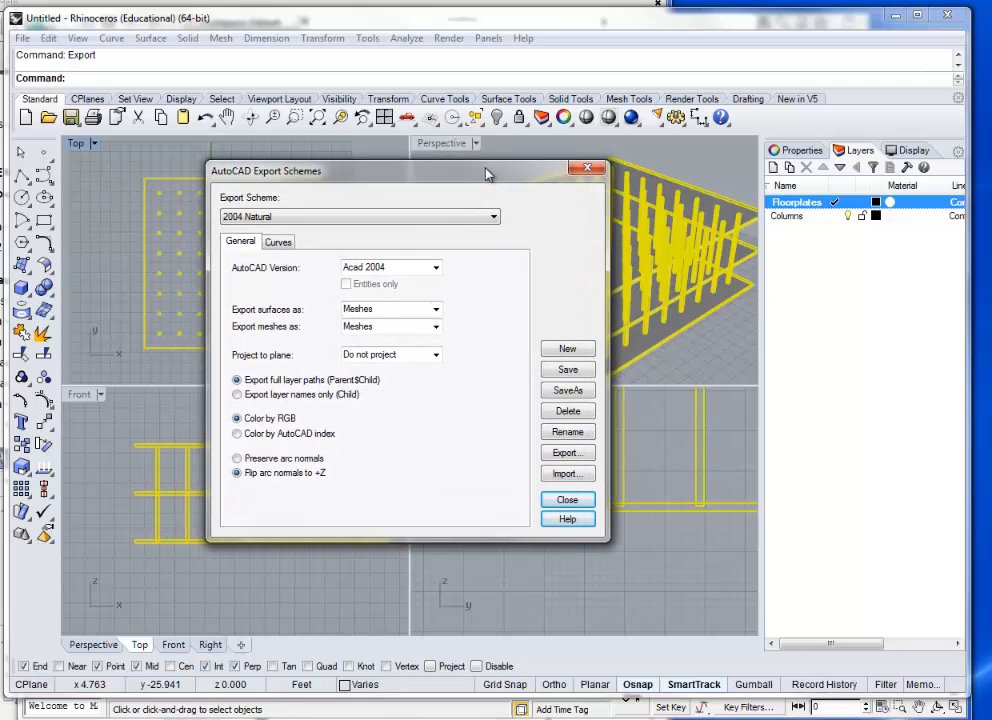
- Switch the scheme's surface export type to Curves and back to Meshes
left_click(436, 310)
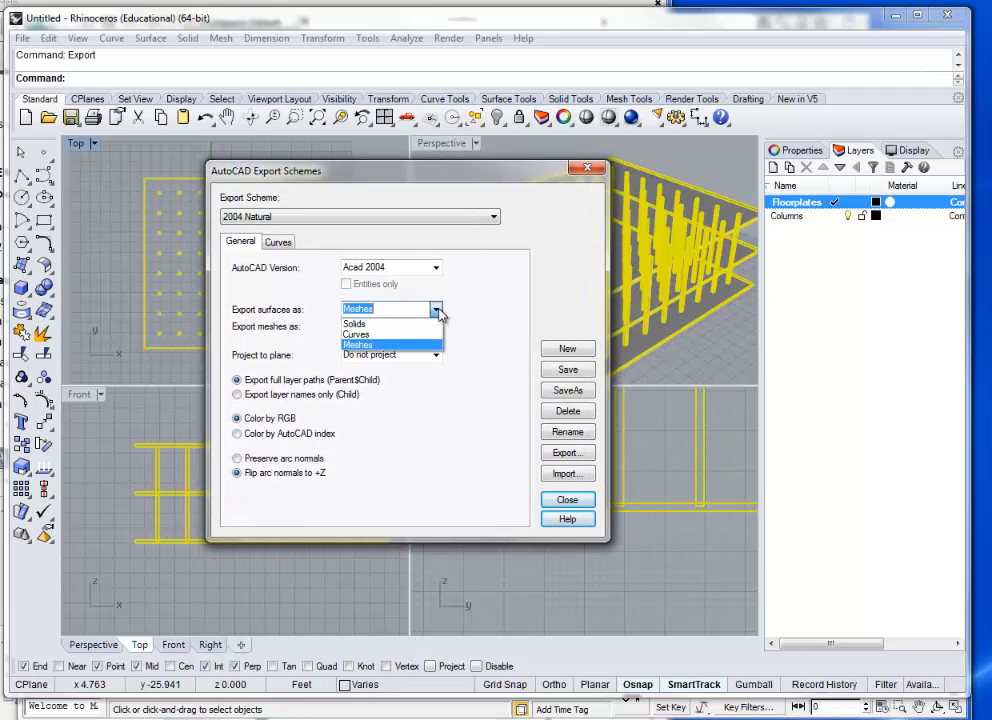
left_click(412, 335)
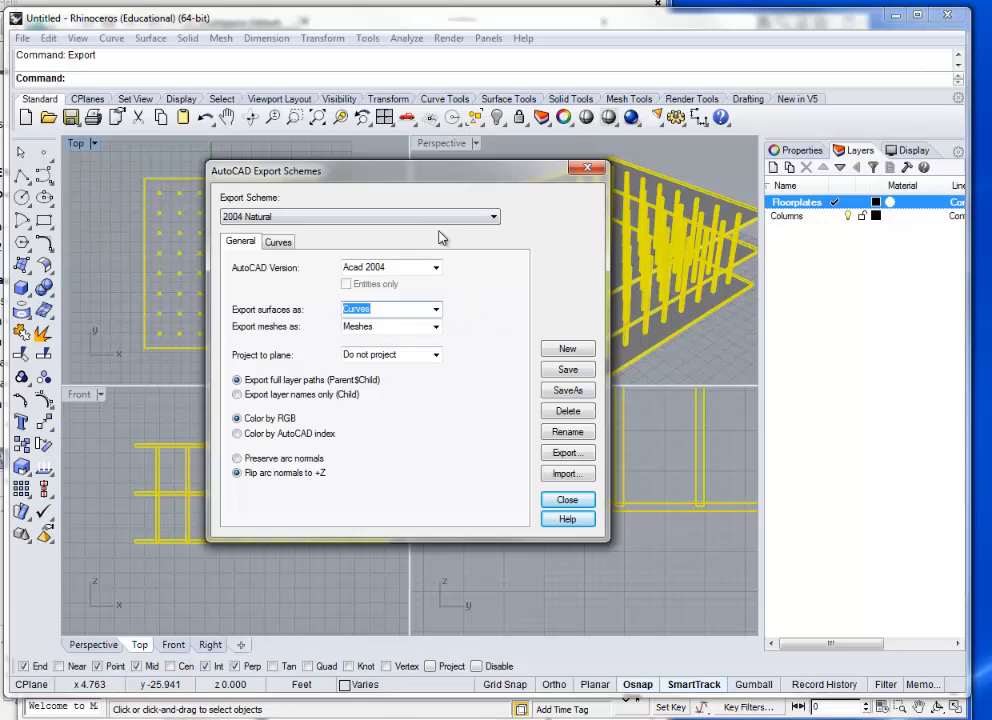
left_click(437, 311)
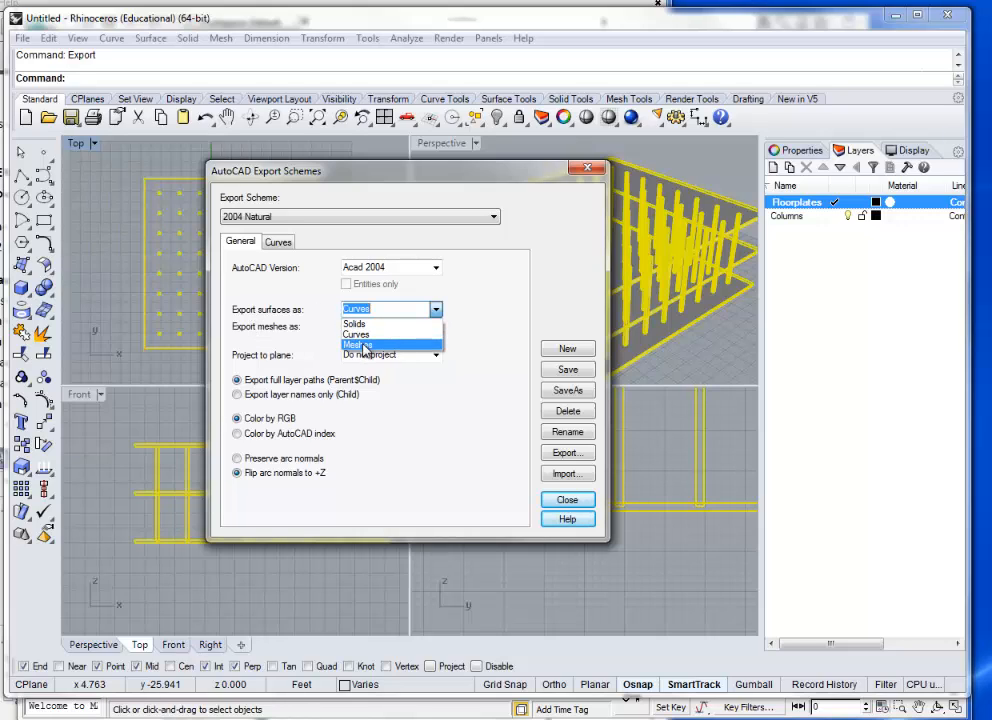
left_click(352, 344)
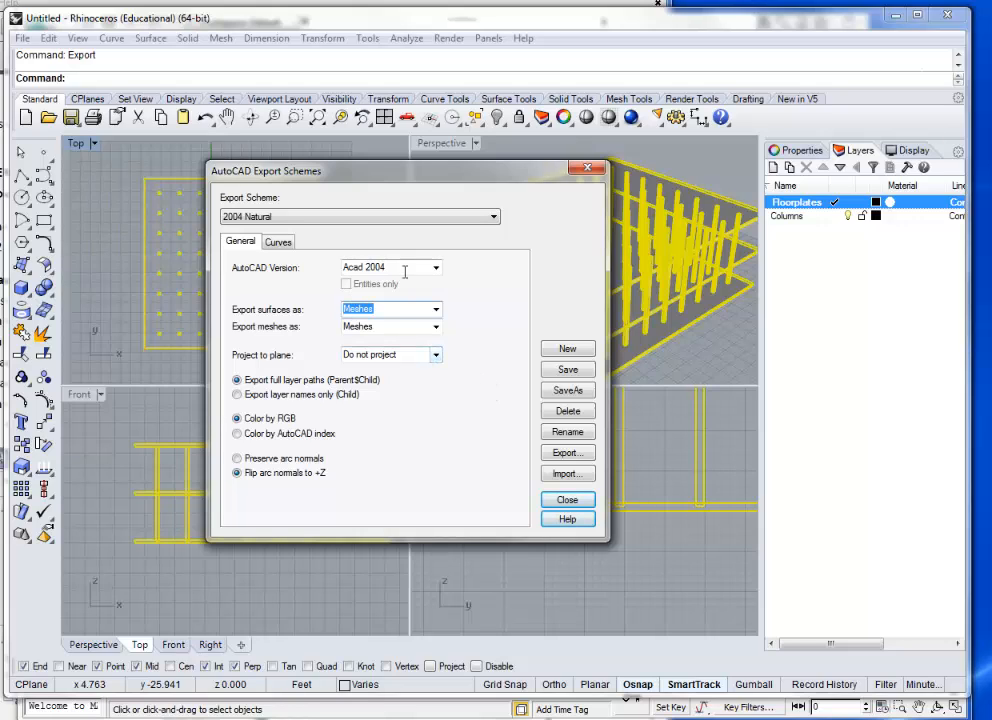
left_click(381, 326)
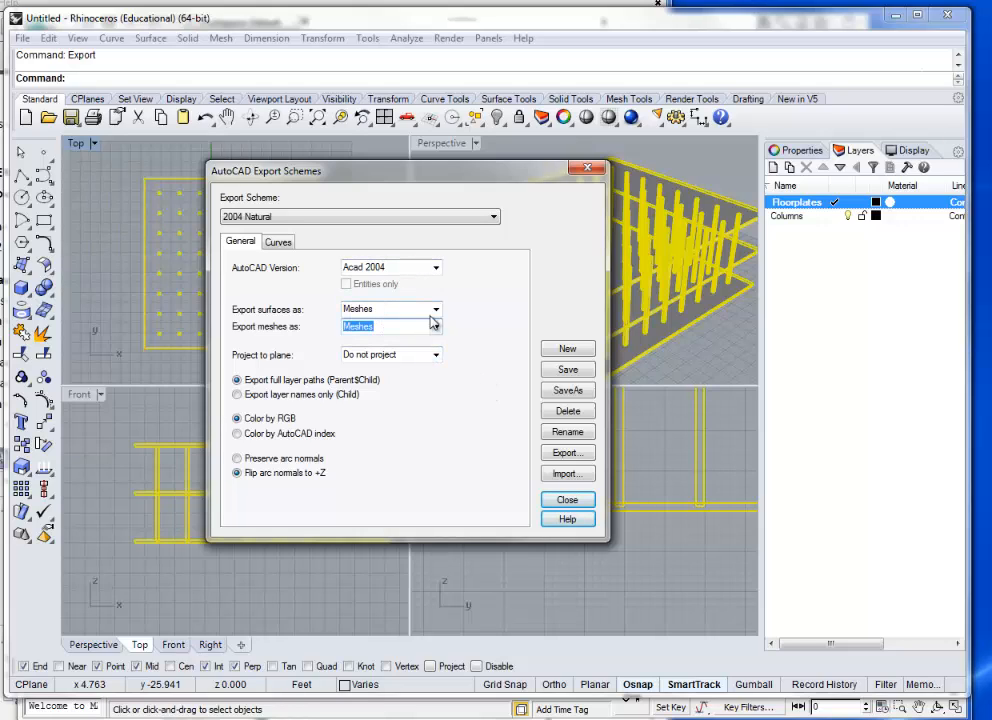
- Save the export scheme under the new name Export 2 Max and close the scheme editor
left_click(568, 390)
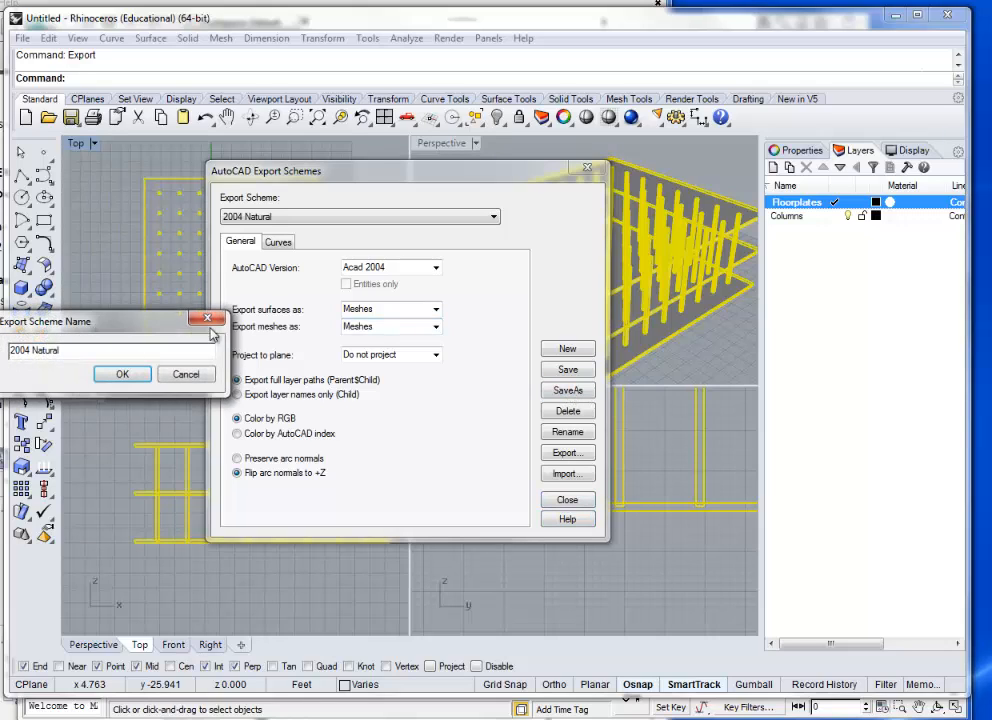
left_click_drag(197, 318, 509, 284)
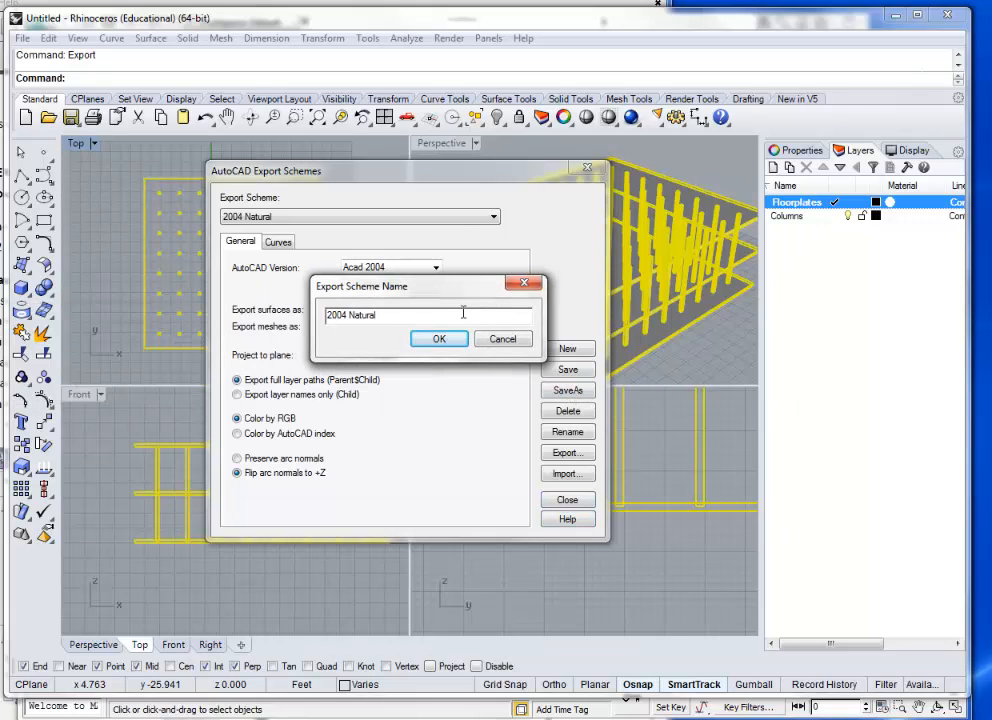
double_click(388, 318)
left_click_drag(388, 318, 300, 318)
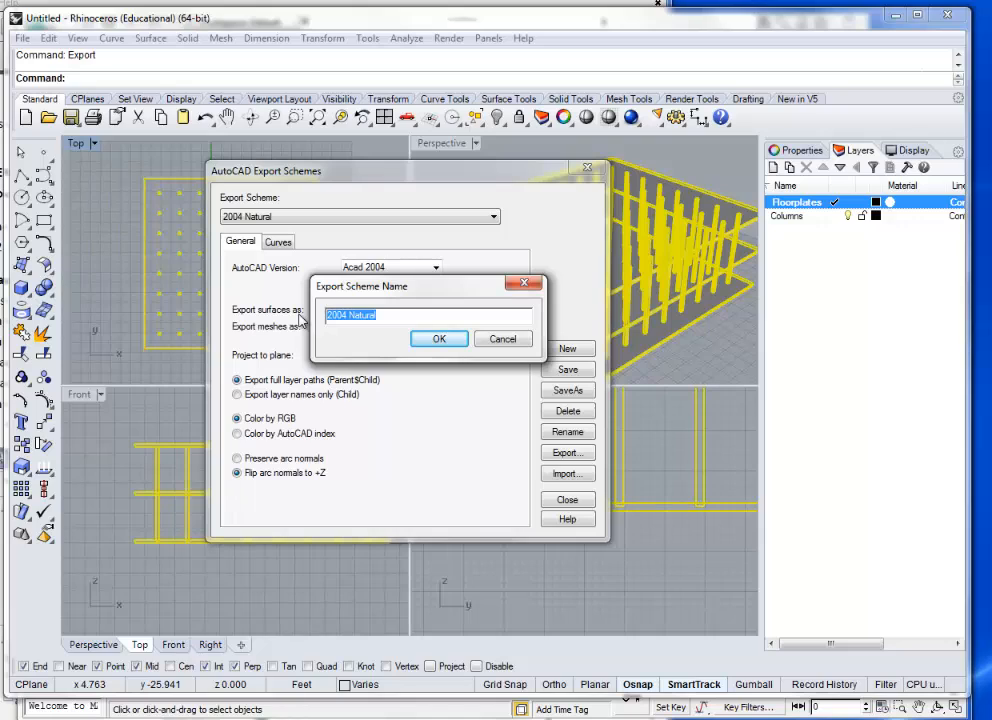
type("Export 2 Max")
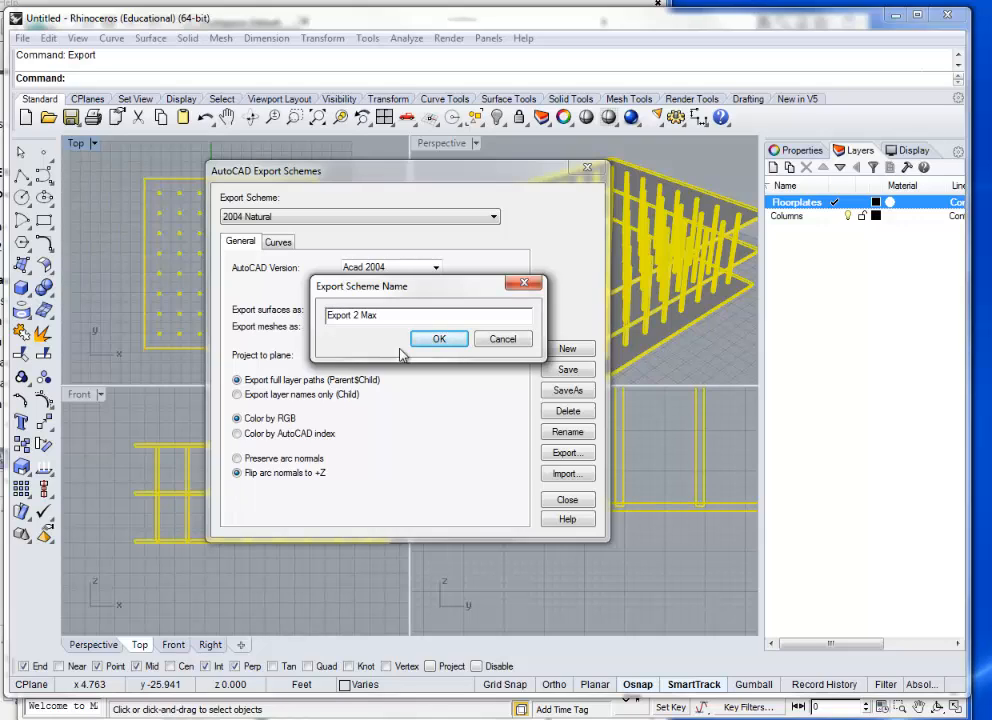
left_click(445, 344)
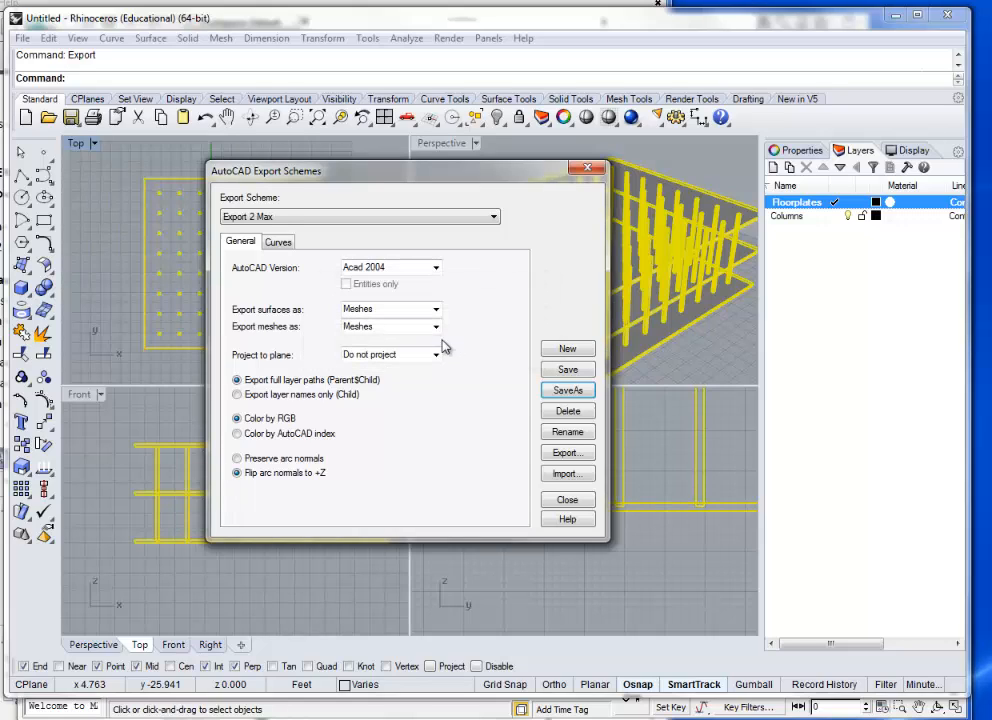
left_click(570, 502)
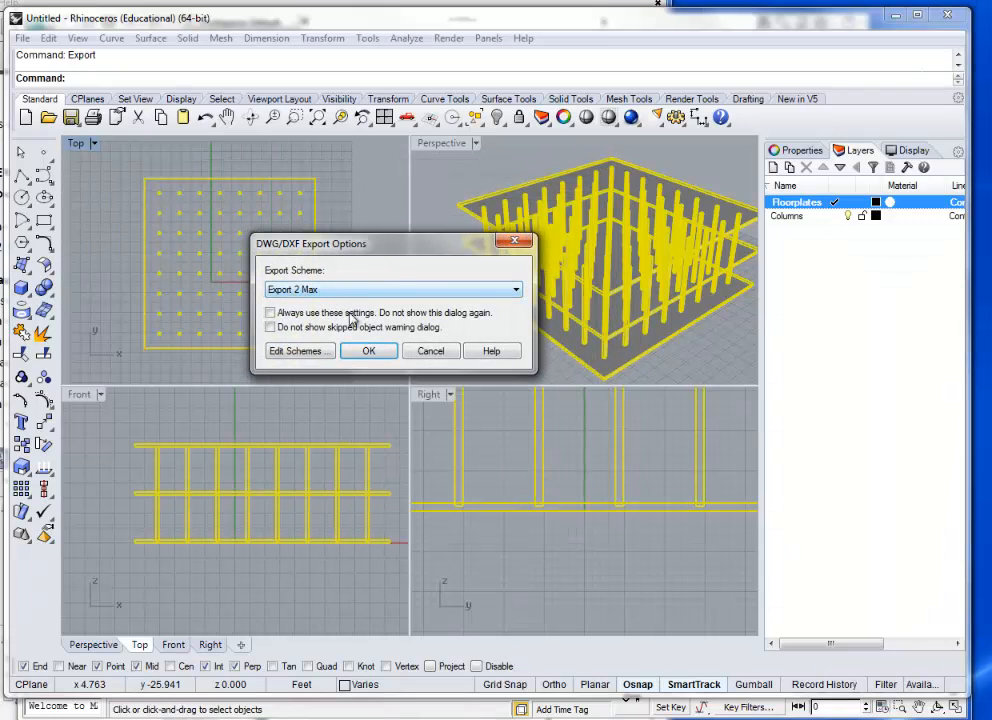
- Accept the Export 2 Max scheme and write the DXF with the mesh density set to the fewest polygons
left_click(369, 350)
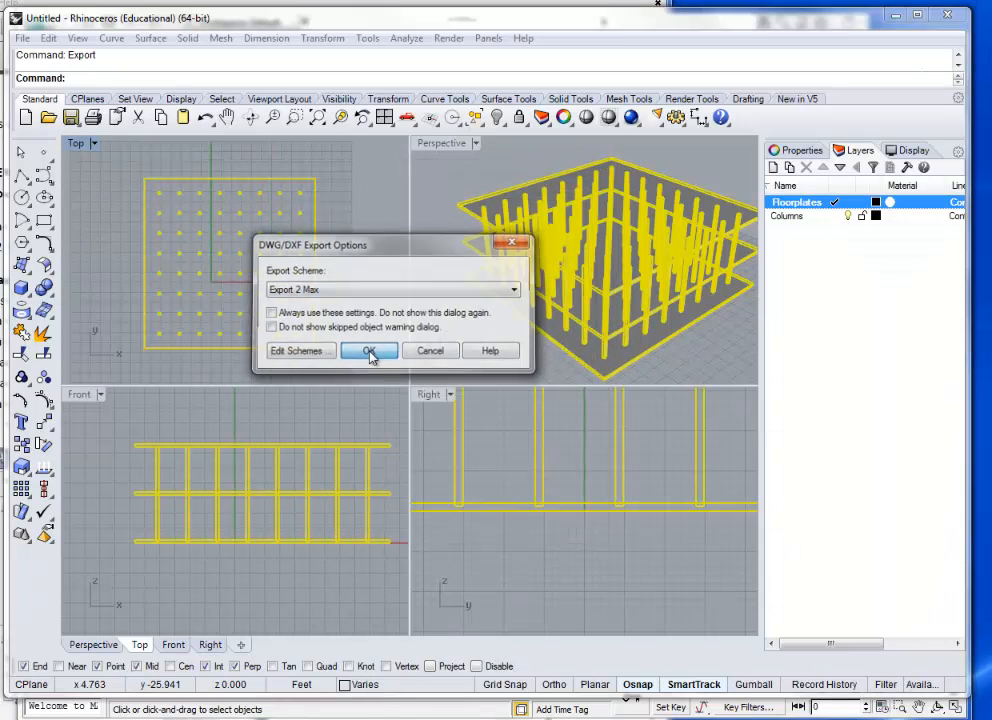
left_click_drag(160, 320, 488, 277)
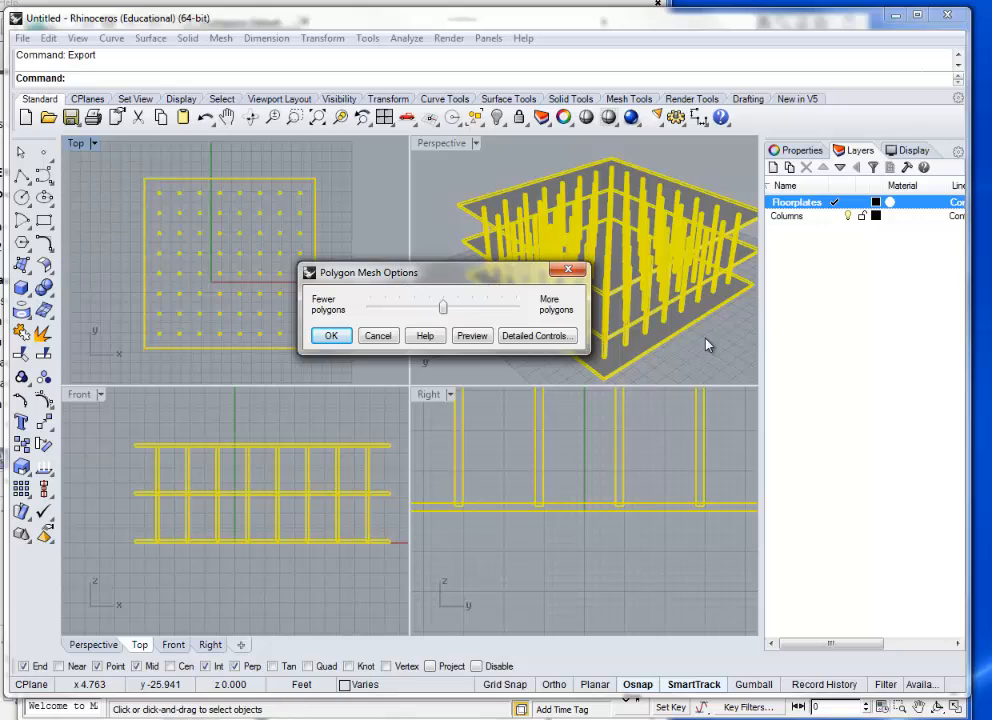
left_click_drag(444, 309, 374, 308)
left_click_drag(385, 308, 443, 309)
left_click_drag(445, 305, 372, 307)
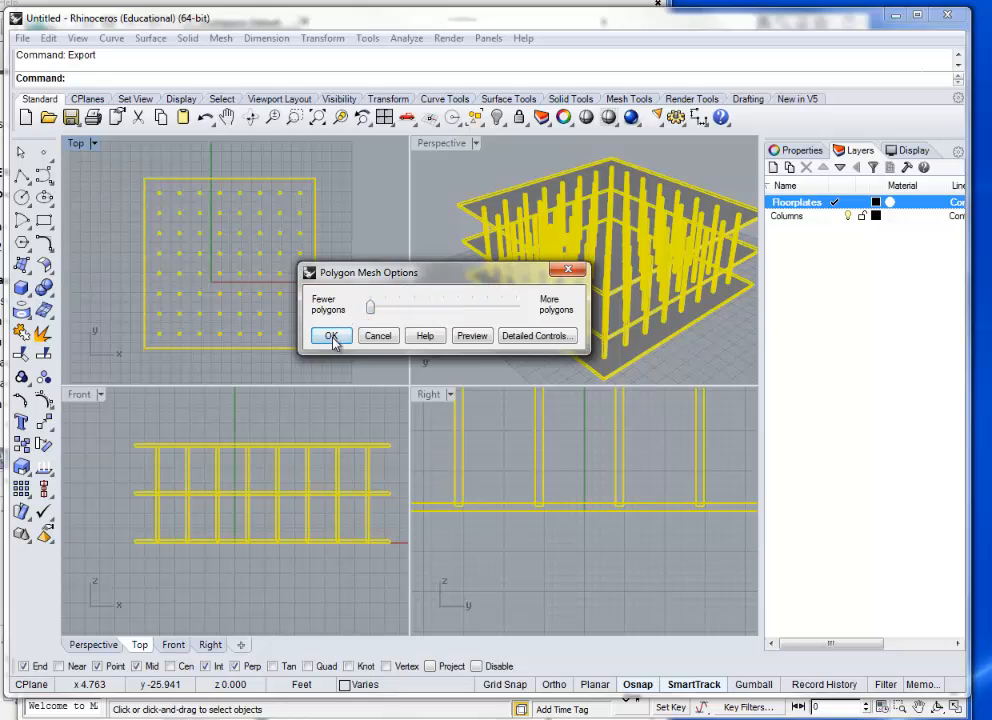
left_click(331, 336)
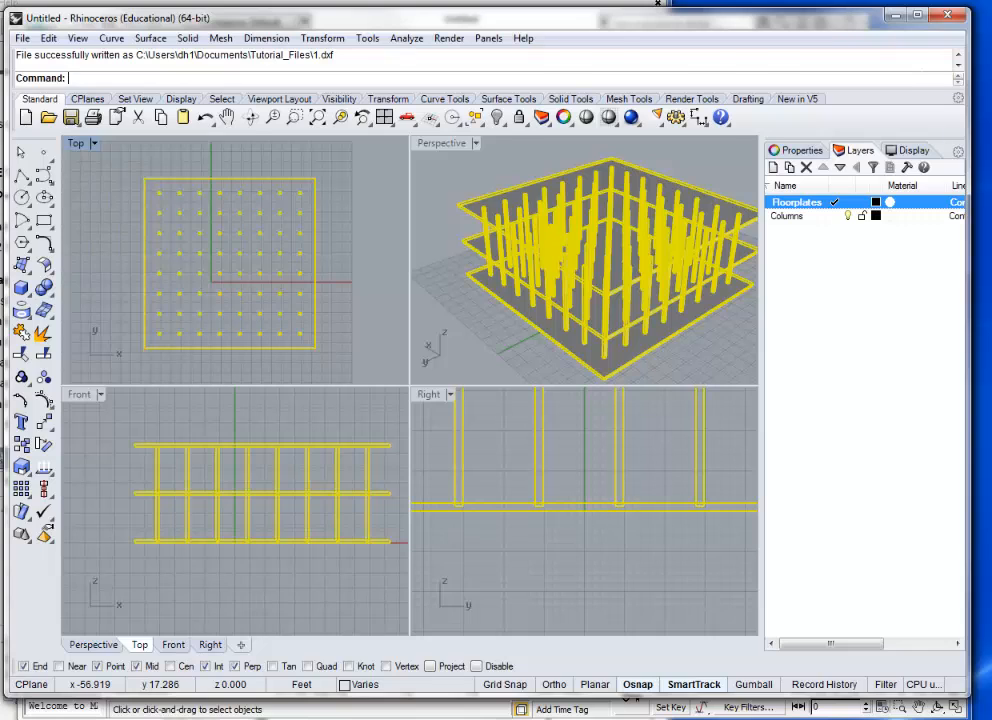
- Switch to 3ds Max and open 1.dxf from Tutorial_Files for import
key("alt+Tab")
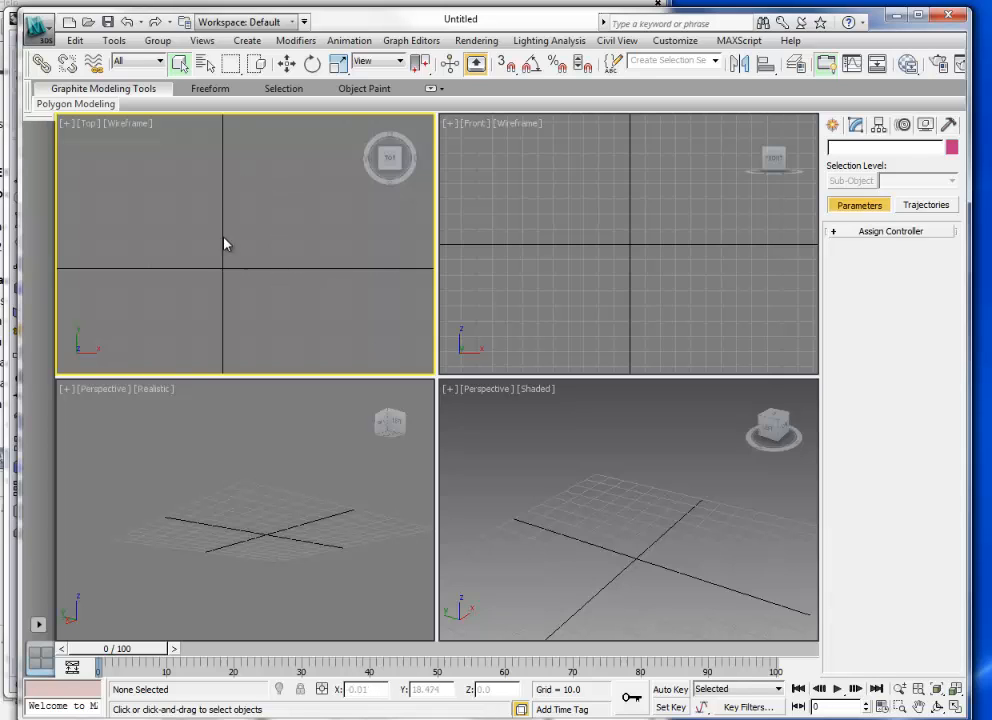
left_click(40, 28)
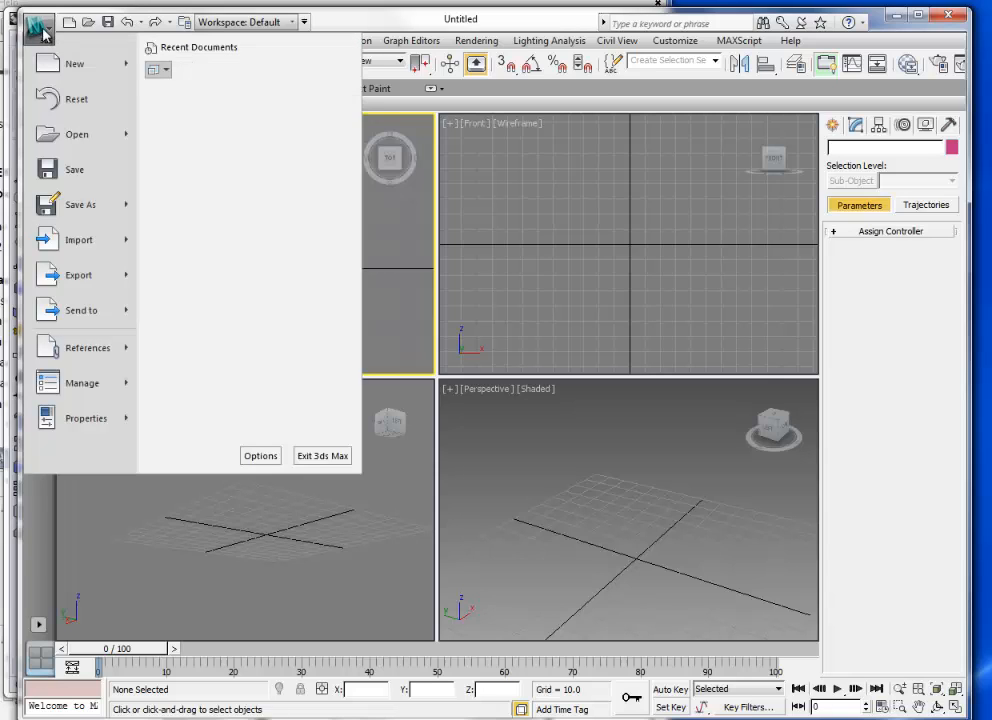
left_click(84, 247)
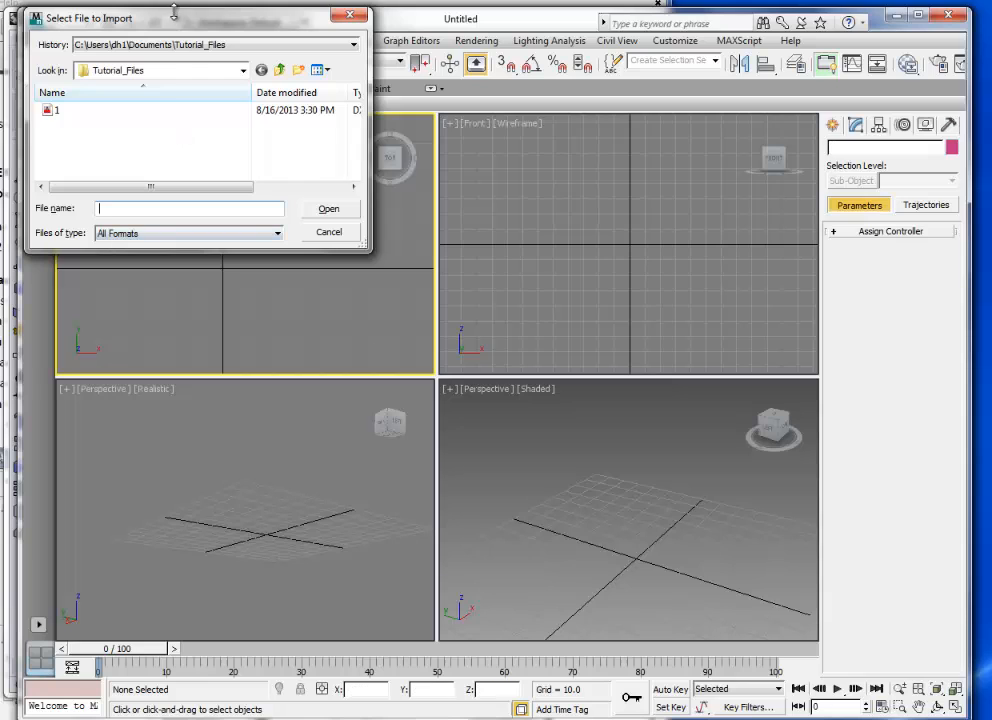
left_click_drag(138, 11, 236, 88)
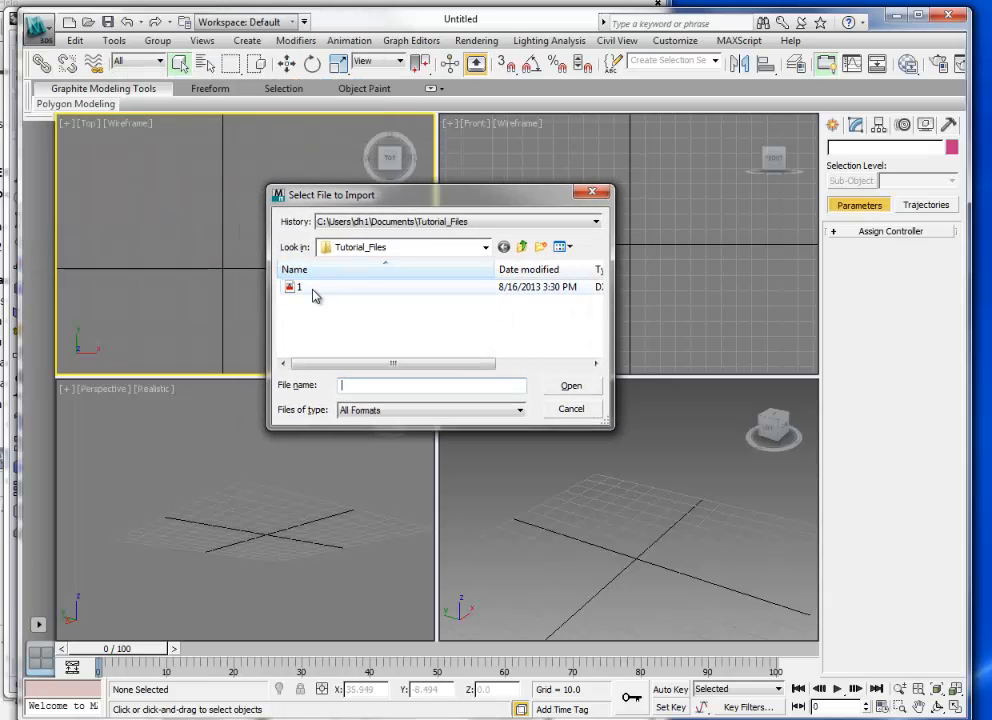
left_click(302, 289)
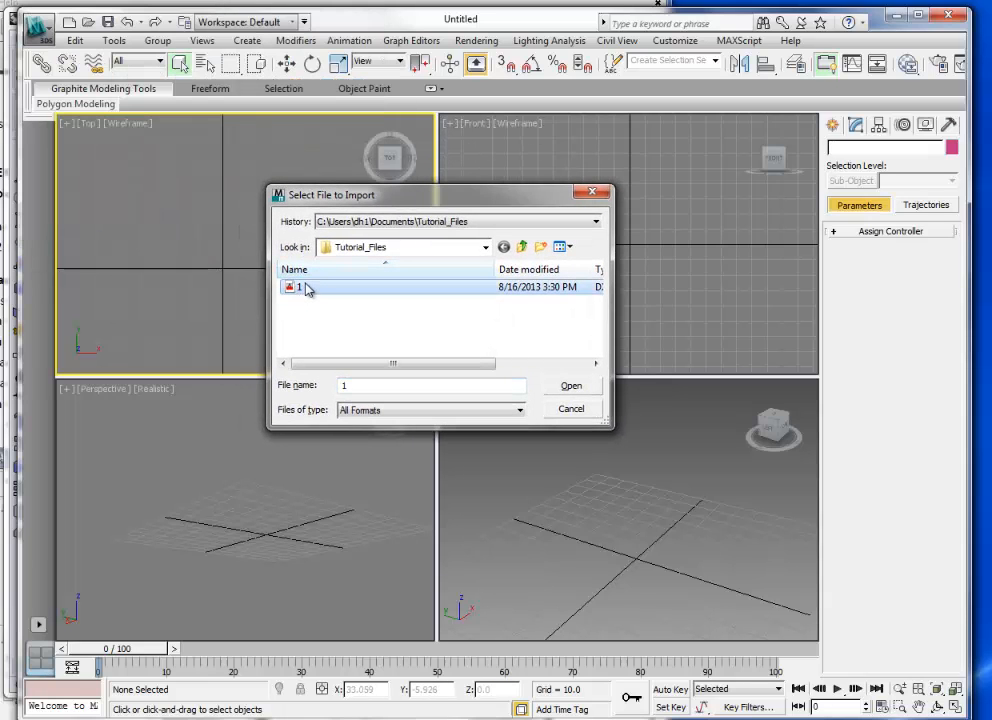
left_click(572, 387)
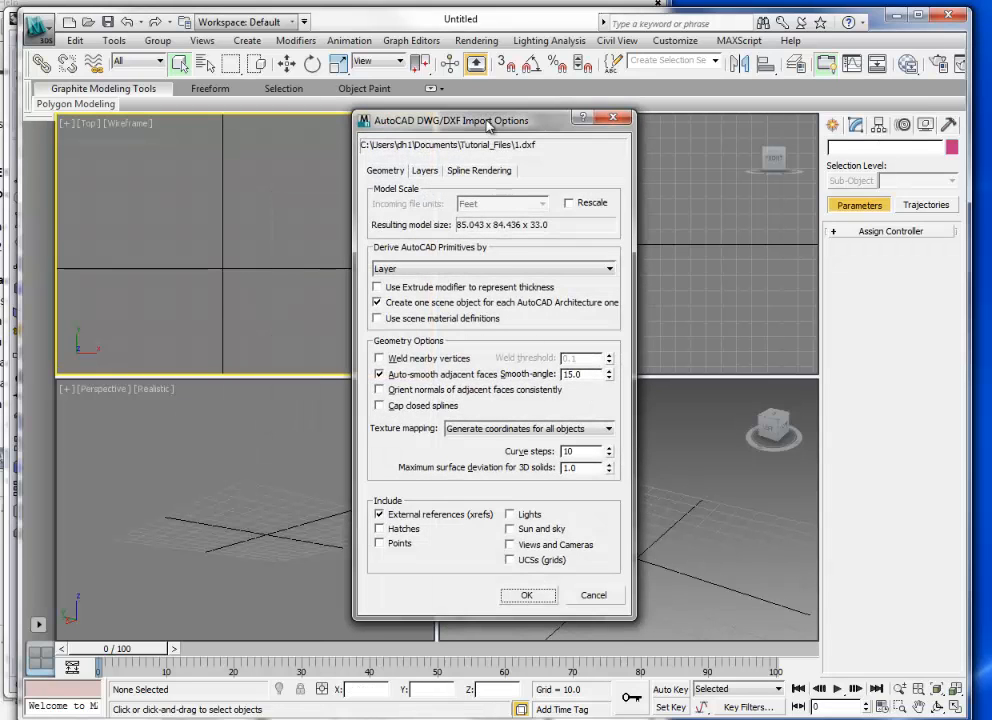
- Try rescaling the import from feet, turn Rescale back off, and keep AutoCAD primitives derived by Layer
left_click_drag(490, 125, 473, 143)
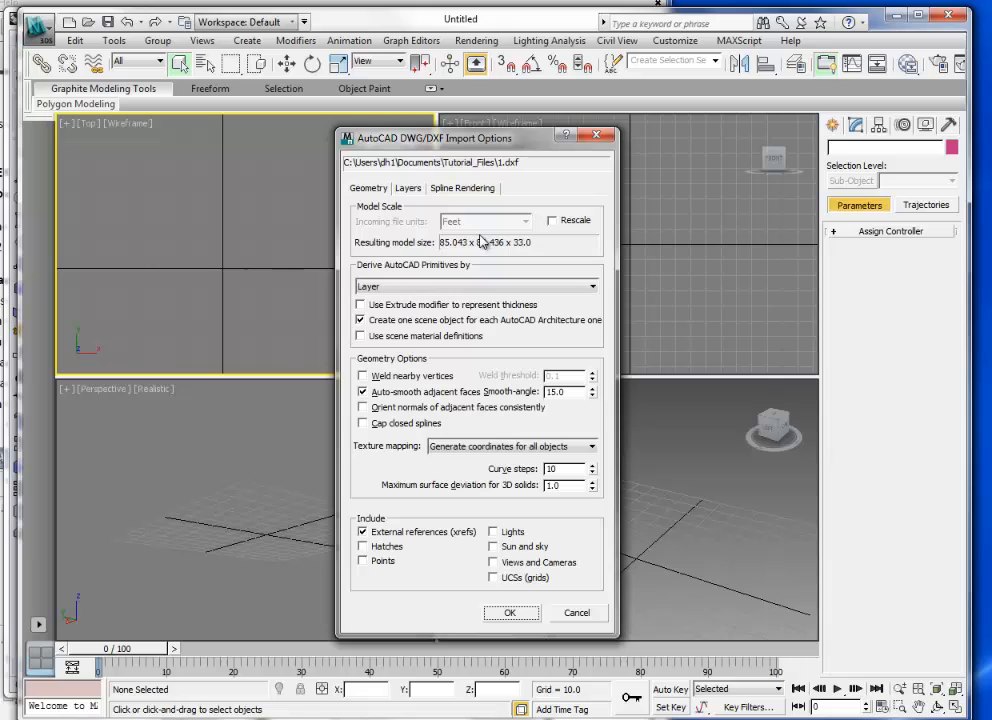
left_click(554, 222)
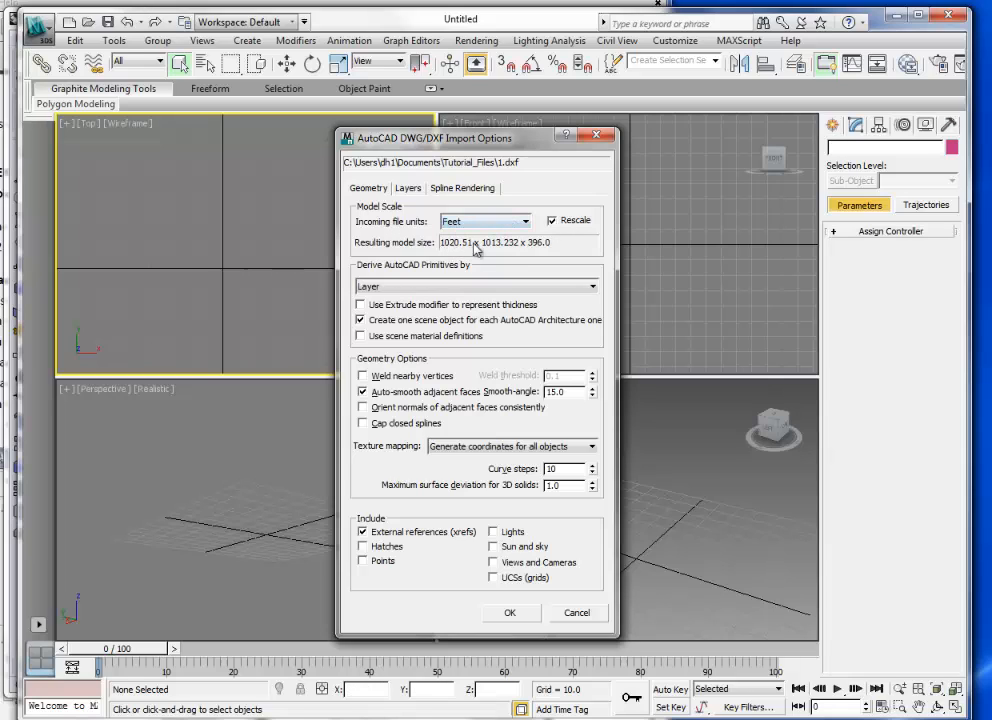
left_click(552, 221)
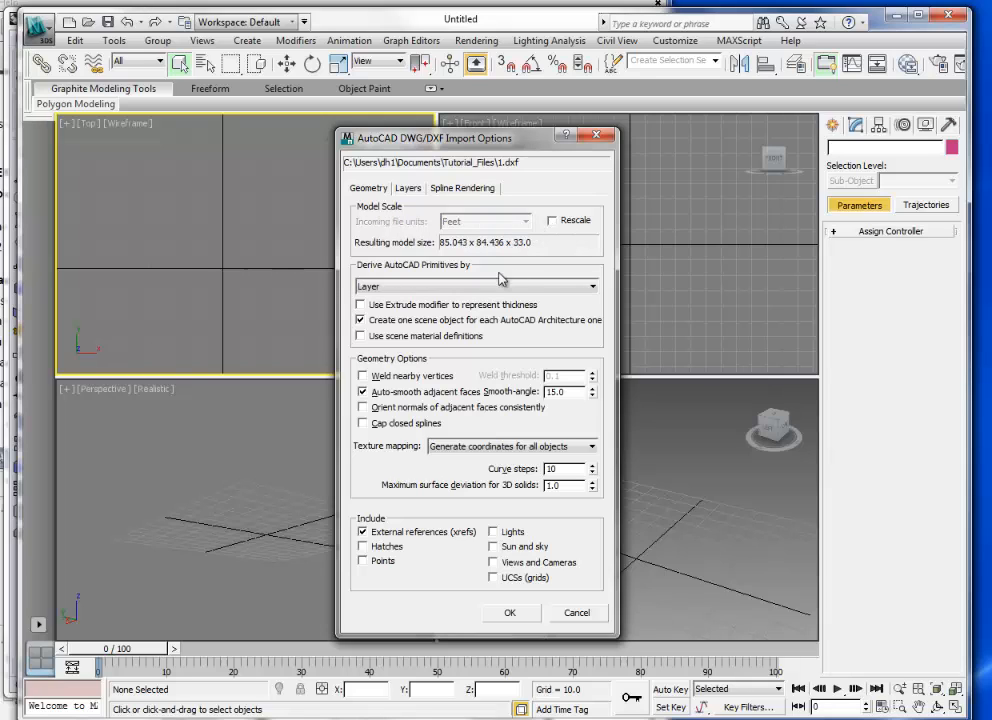
left_click(421, 288)
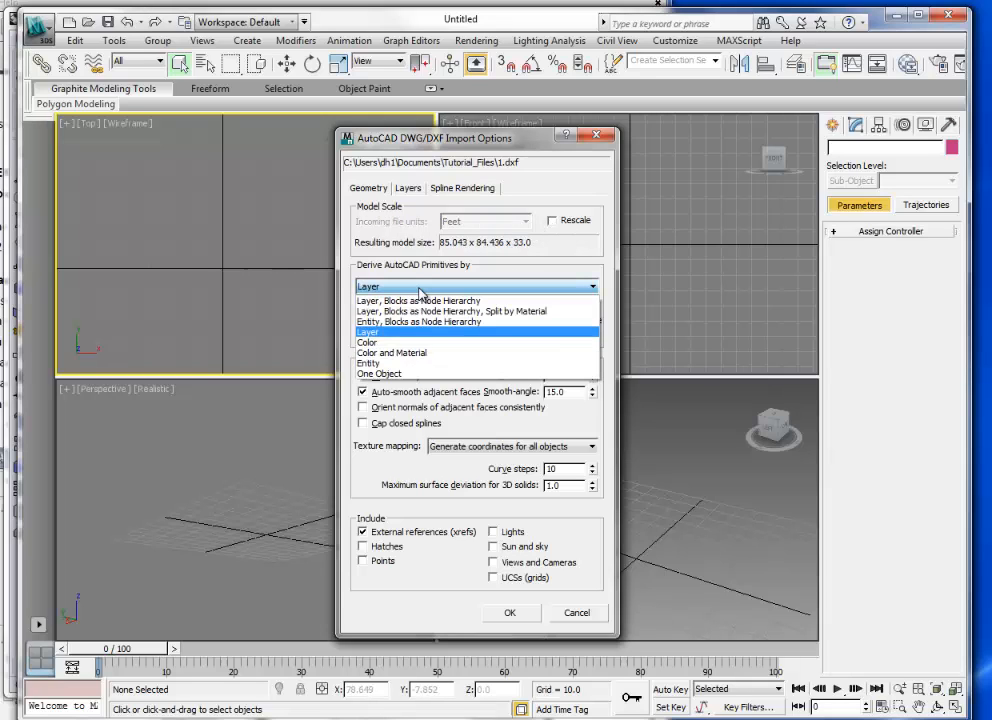
left_click(388, 332)
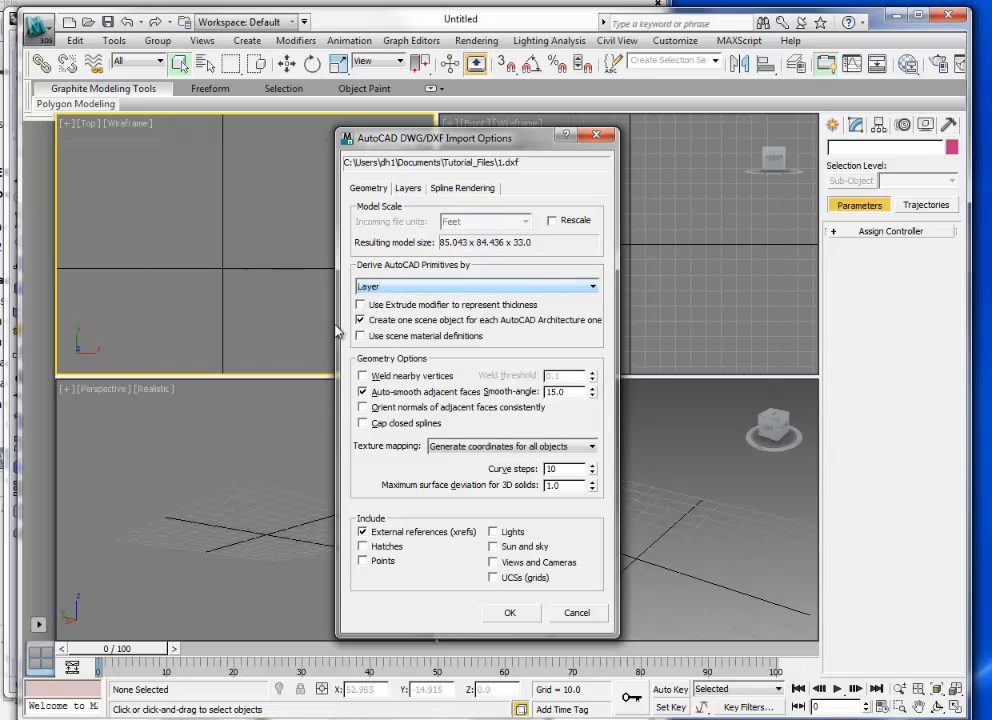
- Switch to Rhino and check the layer assignment of the top floorplate and the front corner column
left_click(13, 602)
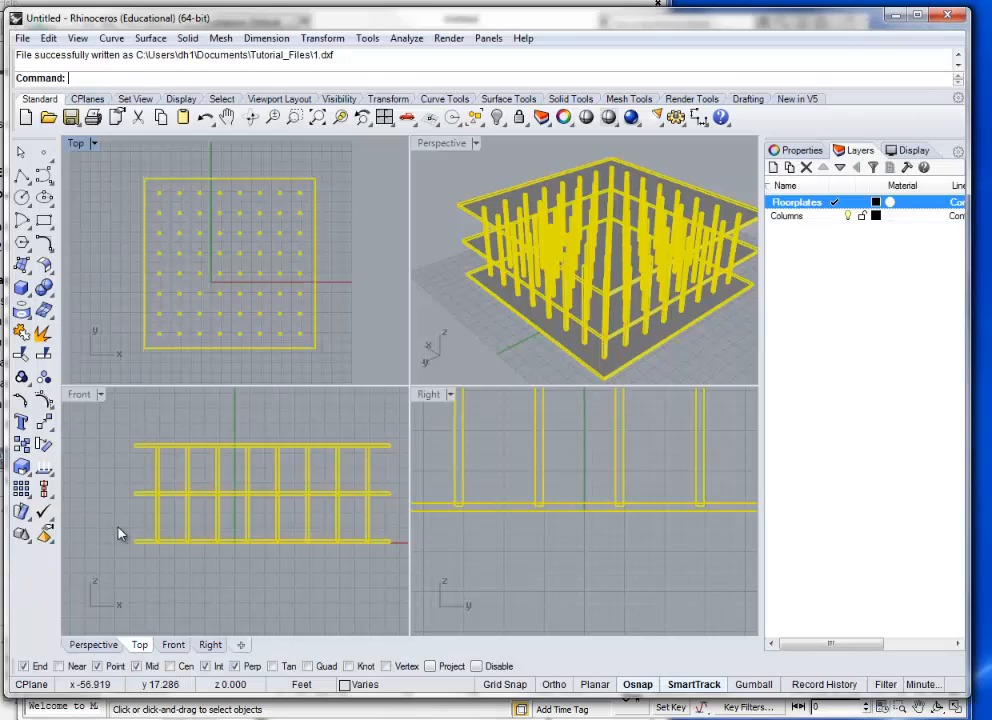
left_click(356, 224)
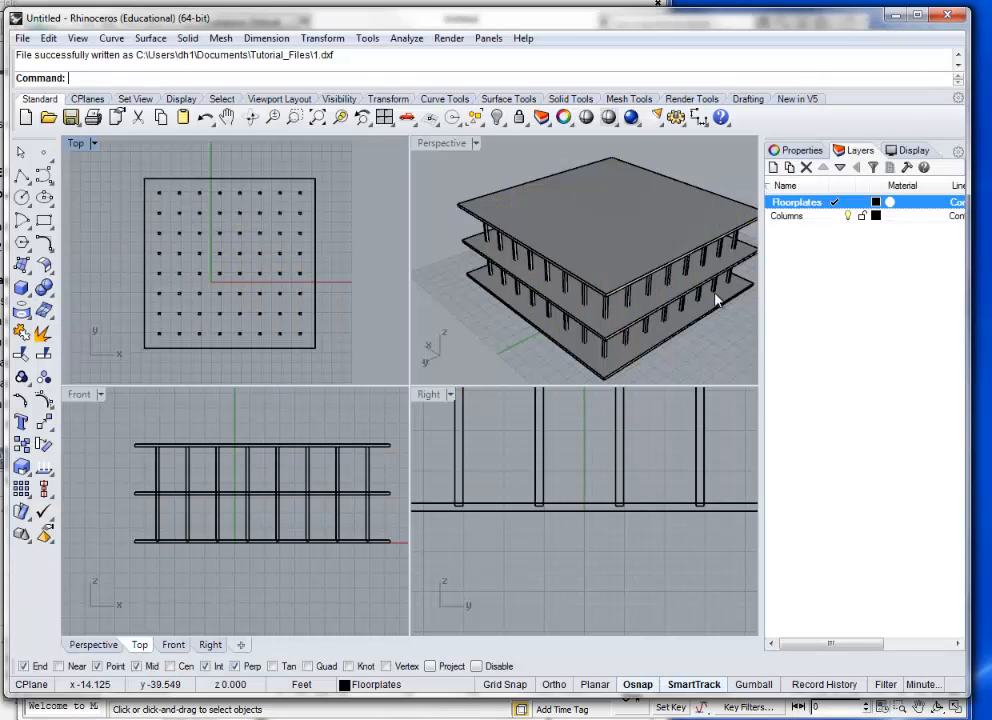
left_click(737, 236)
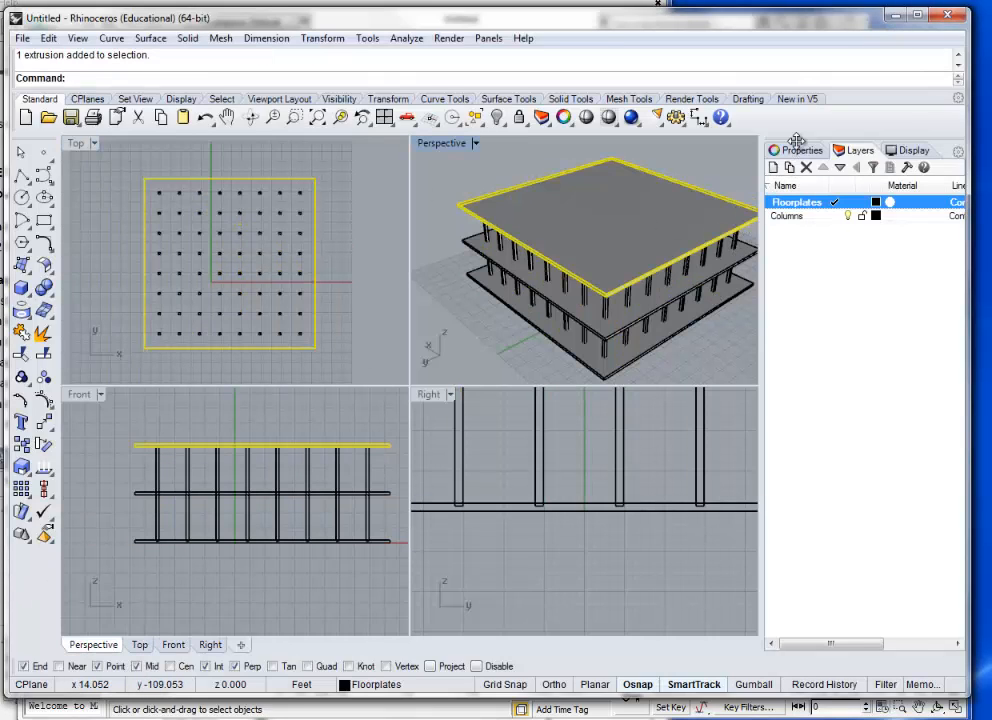
left_click(798, 150)
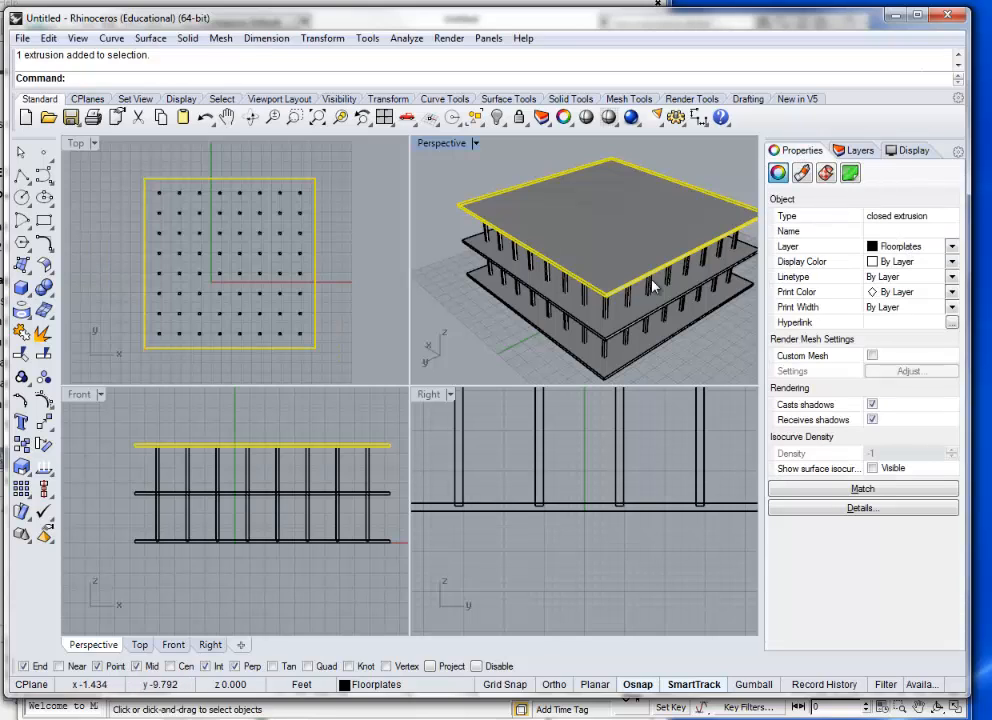
left_click(604, 310)
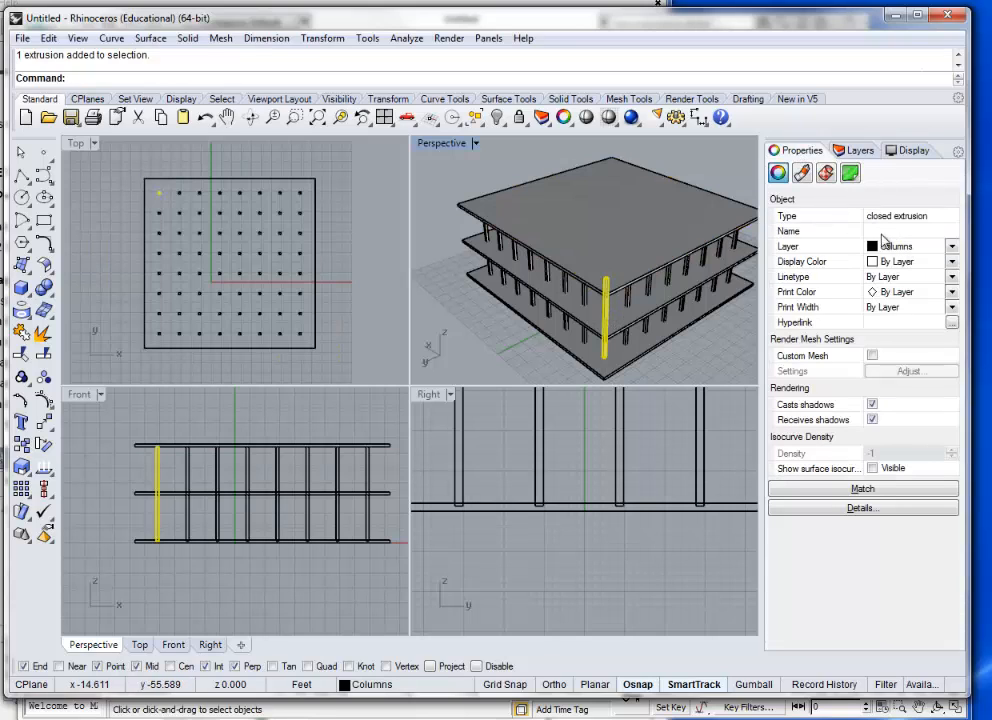
left_click(721, 361)
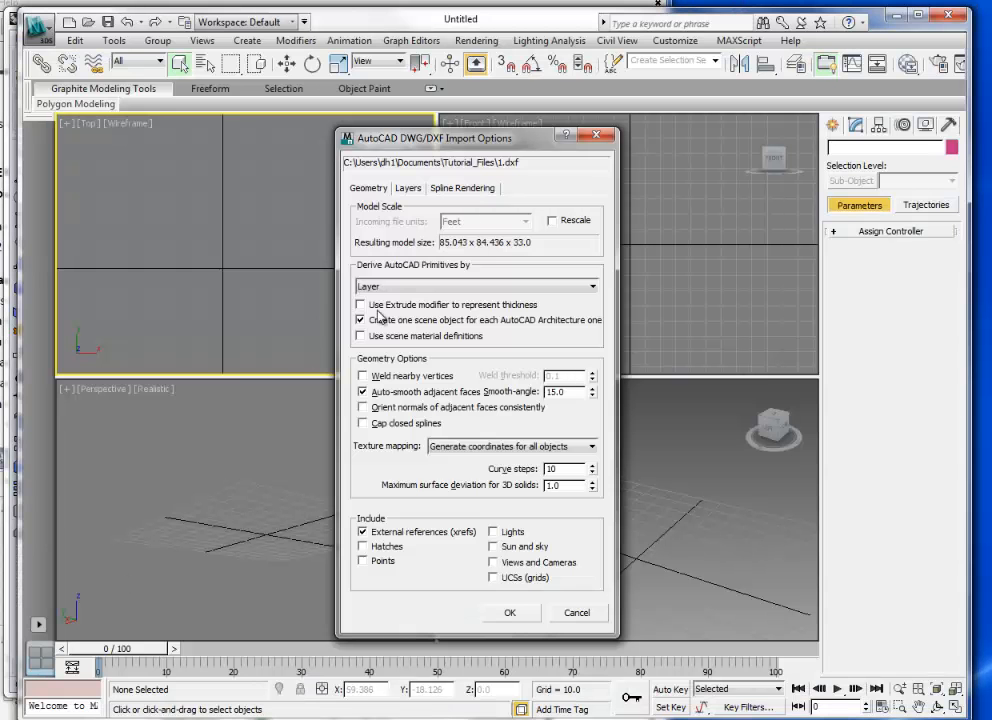
- Return to 3ds Max and complete the DXF import with AutoCAD primitives derived by Layer
left_click(518, 287)
left_click(518, 287)
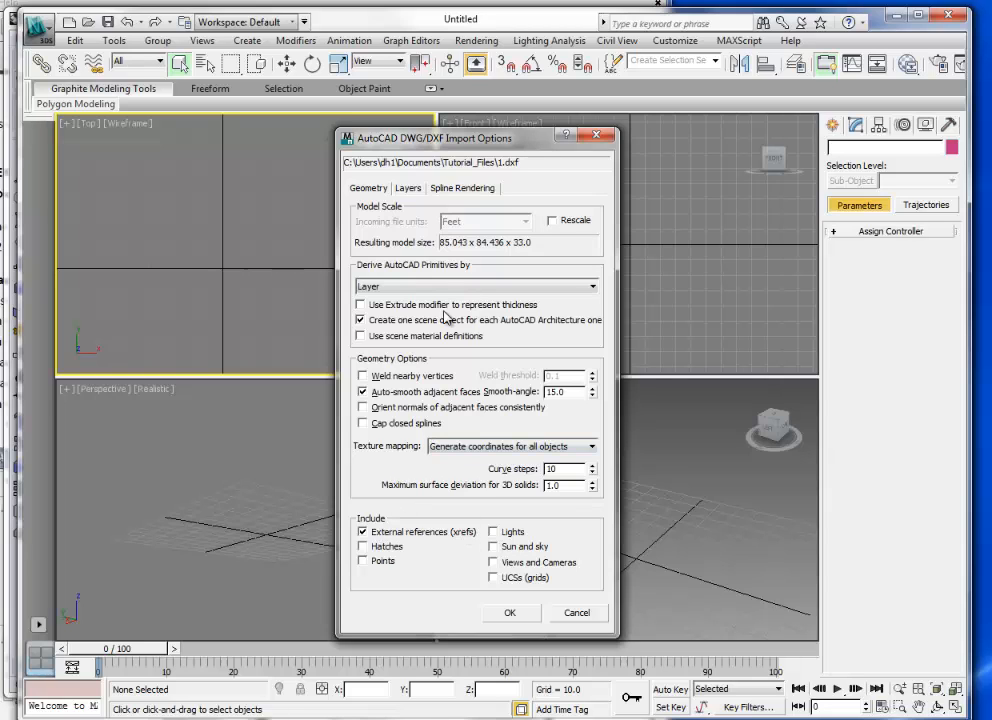
left_click(512, 619)
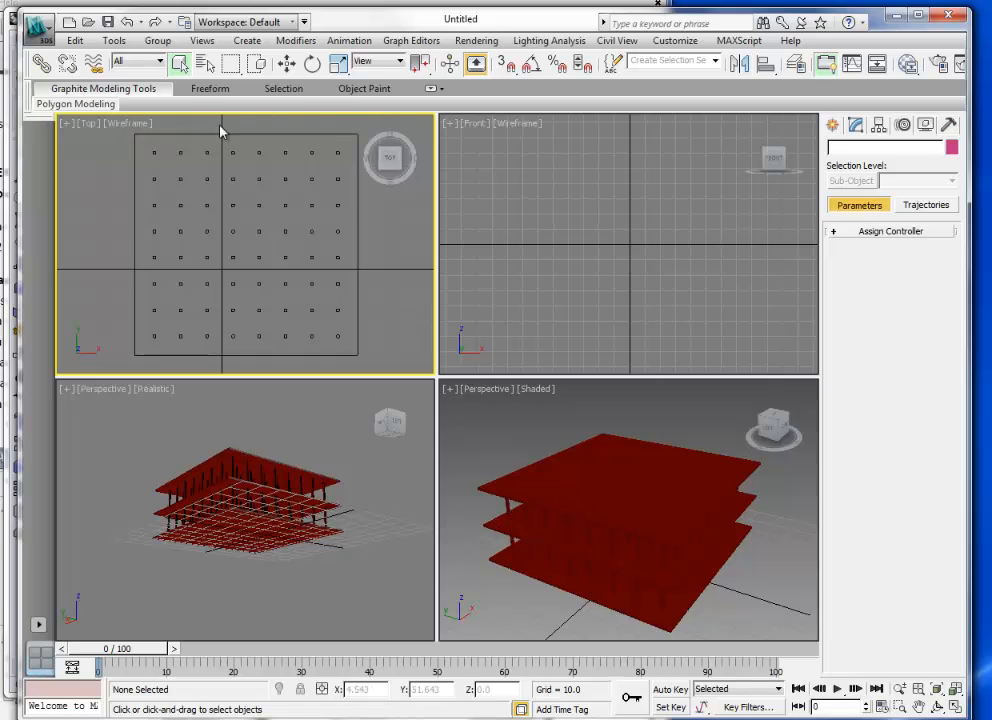
- Select the Layer:Floorplates object by name to check which imported geometry it contains
left_click(205, 64)
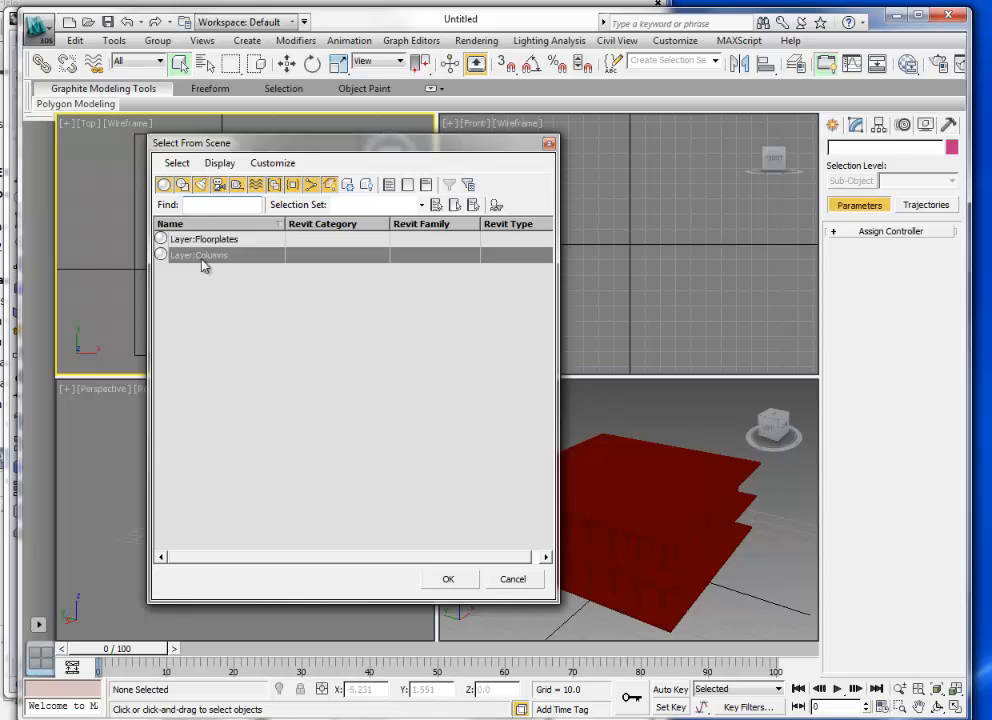
left_click(212, 239)
left_click_drag(351, 145, 622, 148)
double_click(480, 243)
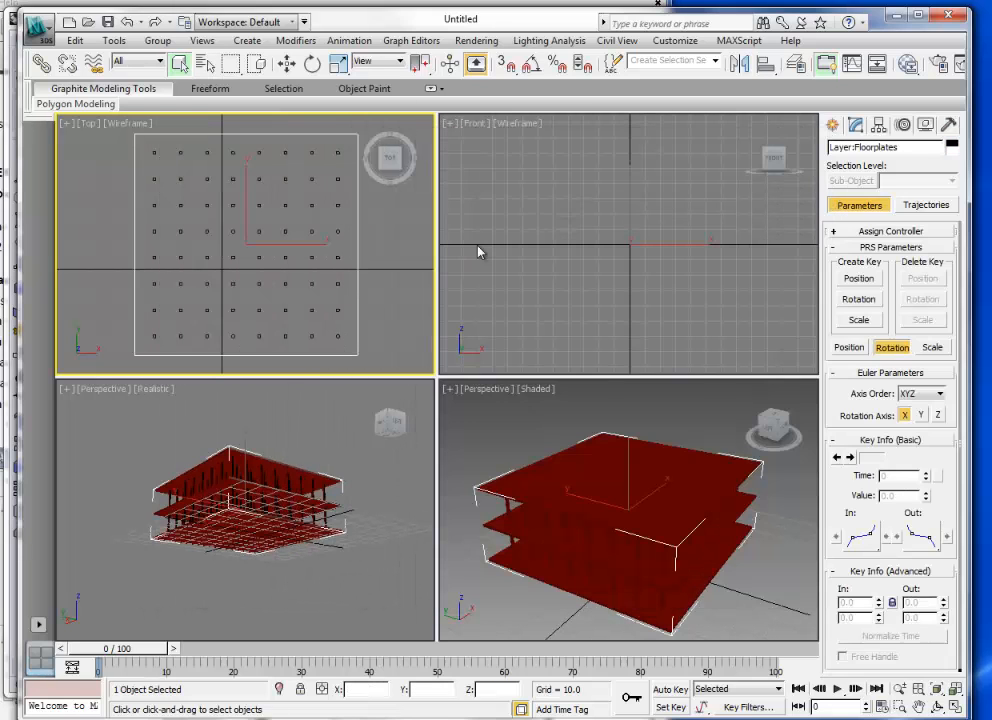
- Select the Layer:Columns object by name and display its name and color settings
left_click(205, 63)
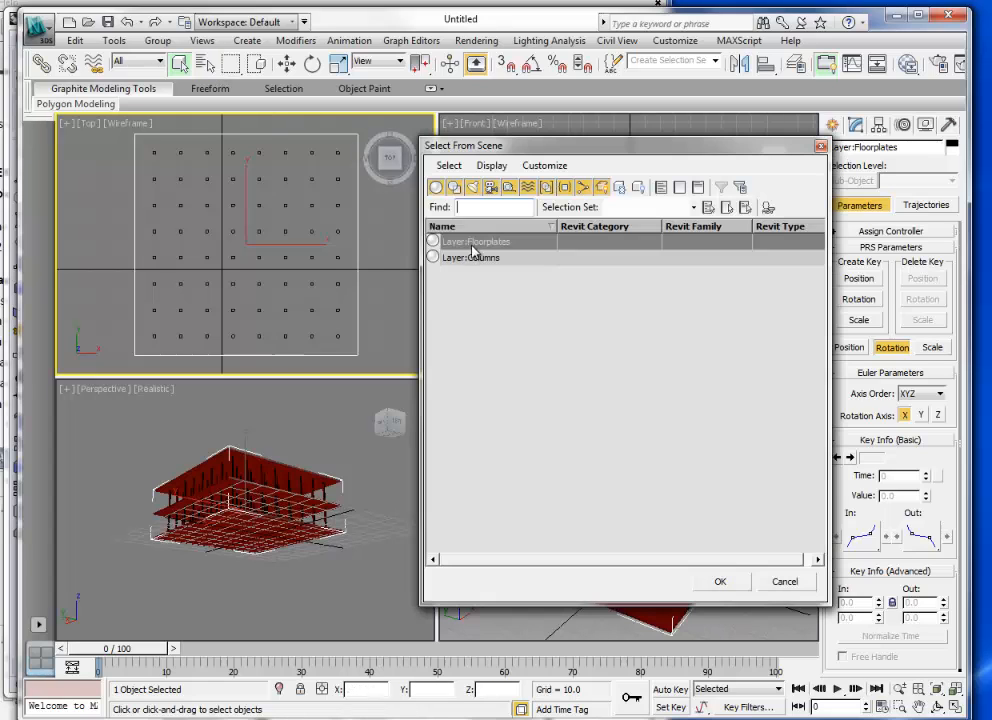
double_click(483, 261)
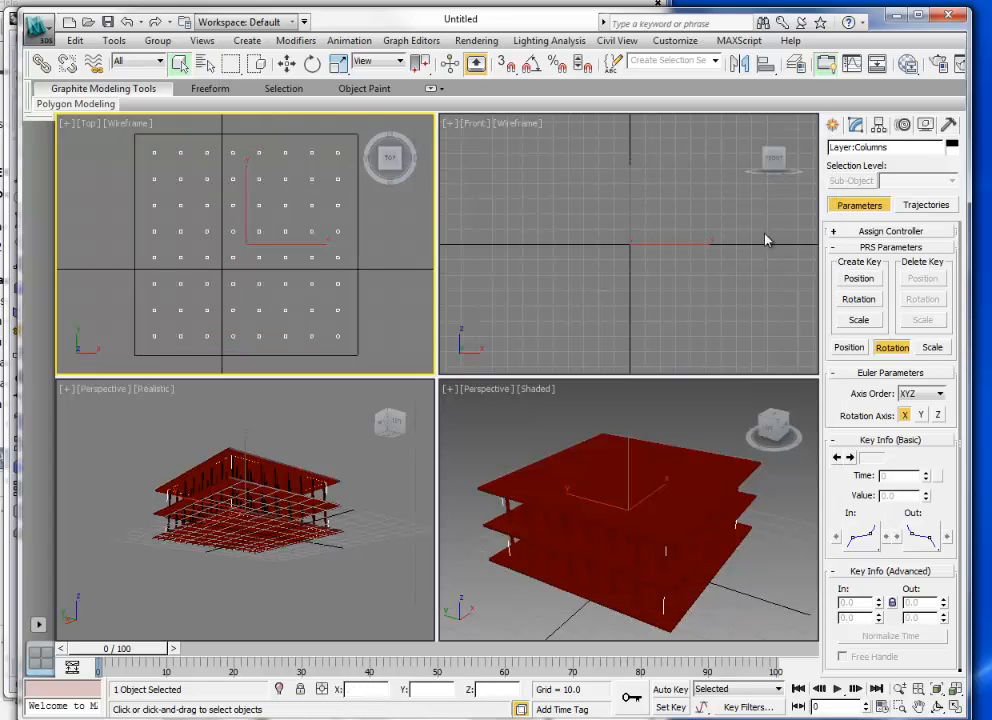
left_click(834, 125)
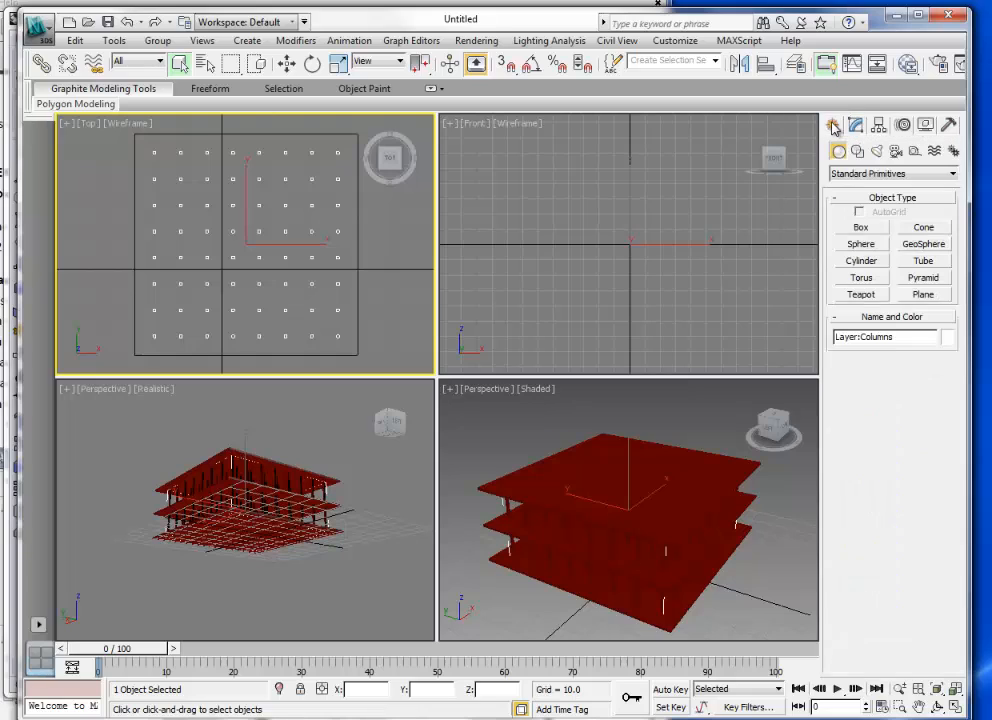